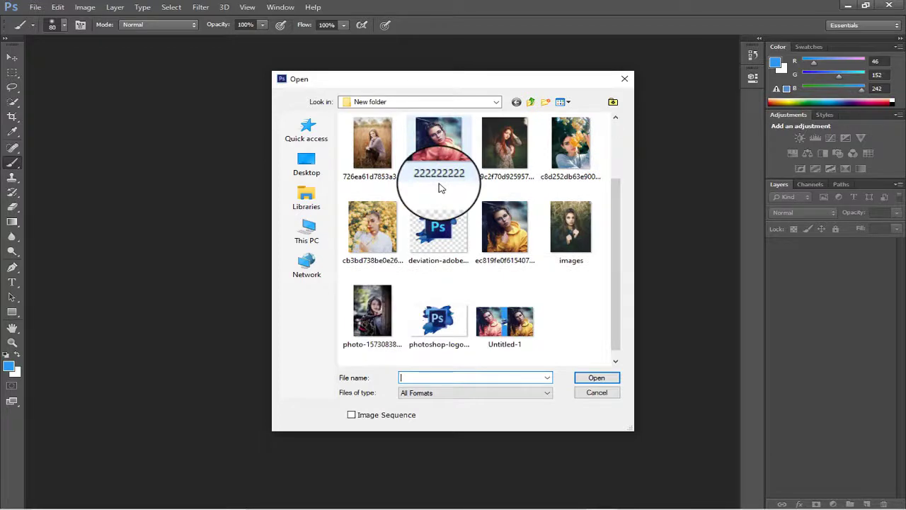
Open the photo of the woman crouching in a field, 726ea61d7853a32e285ebcd3ffa478fc.jpg, from New folder.
{"action": "scroll", "coordinate": [440, 187], "scroll_direction": "up", "scroll_amount": 1}
{"action": "double_click", "coordinate": [373, 178]}
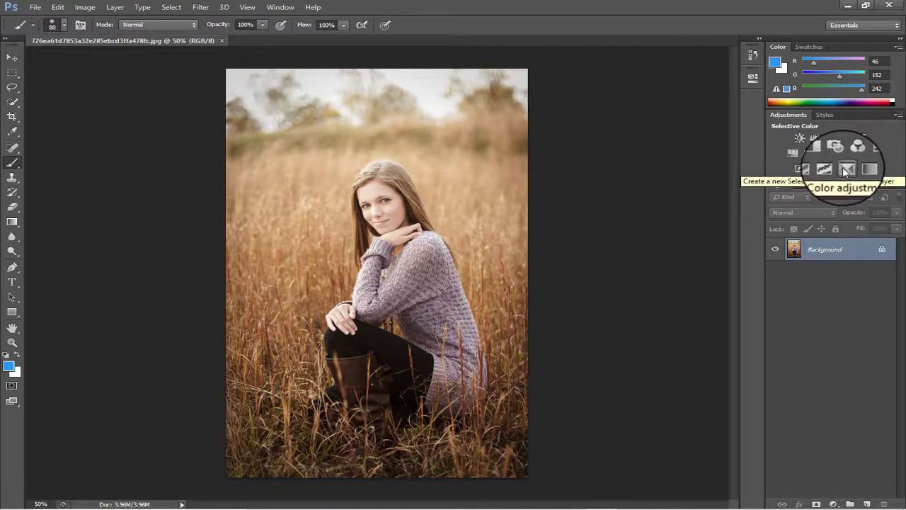
Add a Selective Color adjustment layer and set its Reds to Cyan -5% and Yellow -100%.
{"action": "left_click", "coordinate": [846, 170]}
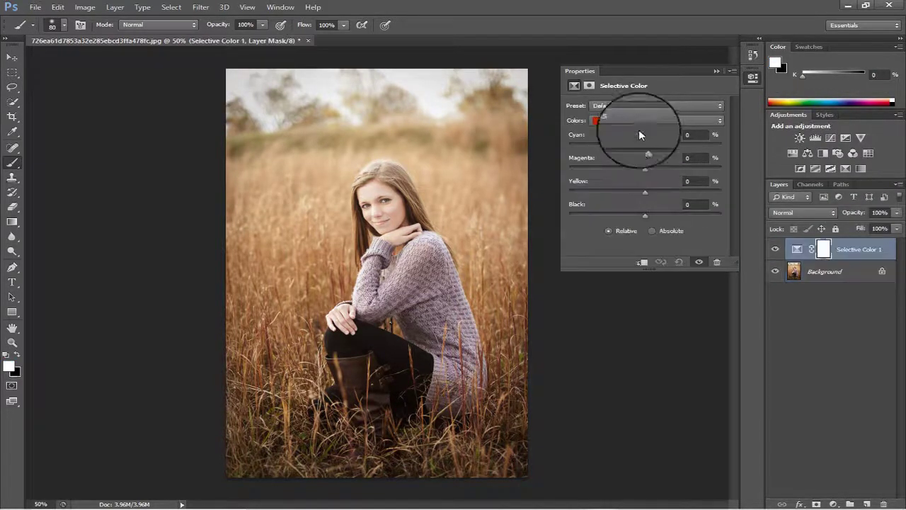
{"action": "left_click_drag", "start_coordinate": [640, 161], "coordinate": [522, 196]}
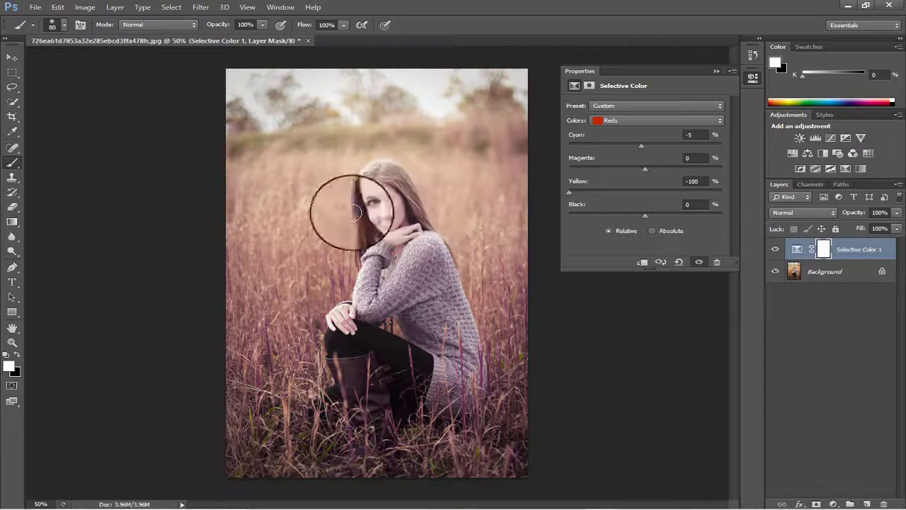
Paint black with a 125 px brush on the Selective Color mask over the woman's face to restore her skin tone.
{"action": "left_click", "coordinate": [12, 342]}
{"action": "left_click", "coordinate": [370, 203]}
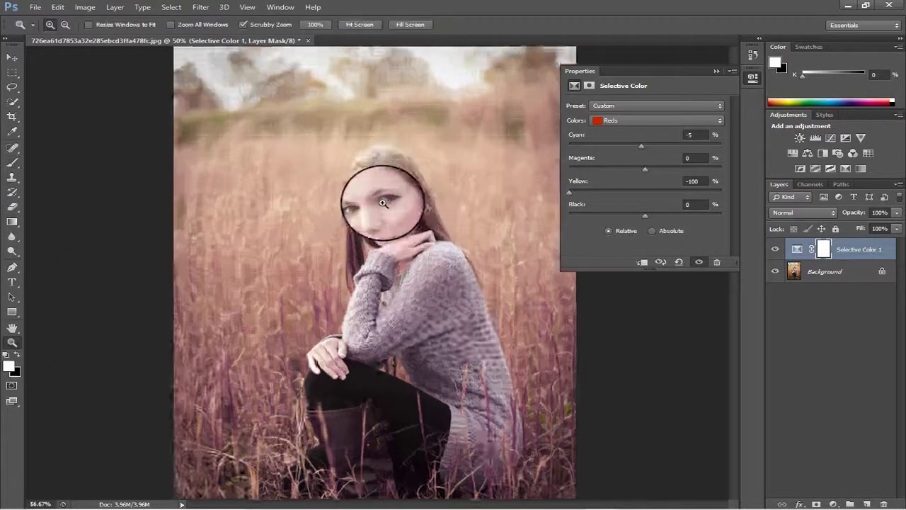
{"action": "left_click", "coordinate": [9, 167]}
{"action": "left_click", "coordinate": [17, 360]}
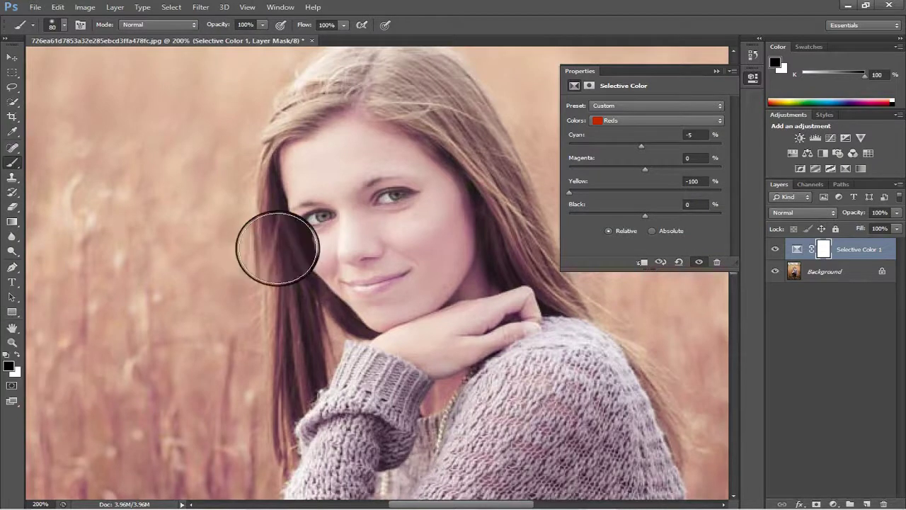
{"action": "key", "text": "bracketright"}
{"action": "key", "text": "bracketright"}
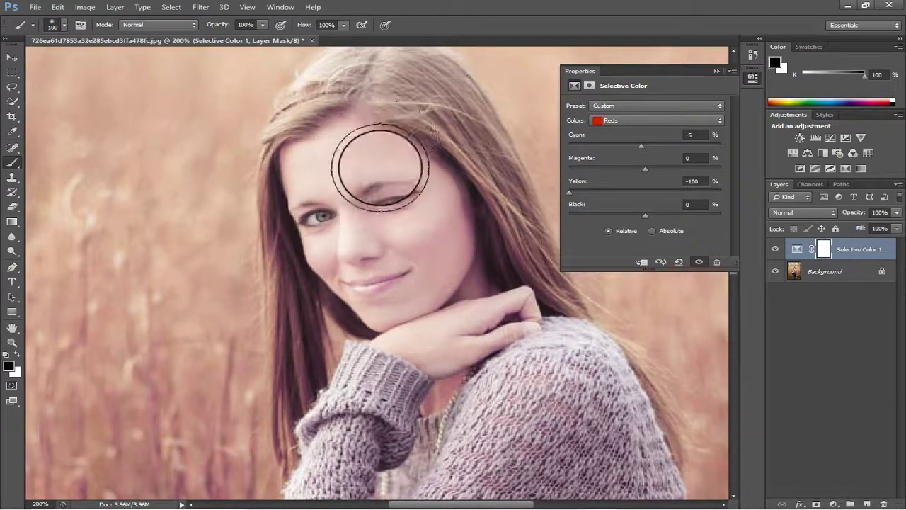
{"action": "key", "text": "bracketright"}
{"action": "mouse_move", "coordinate": [387, 130]}
{"action": "left_mouse_down"}
{"action": "mouse_move", "coordinate": [357, 146]}
{"action": "mouse_move", "coordinate": [365, 207]}
{"action": "mouse_move", "coordinate": [351, 258]}
{"action": "mouse_move", "coordinate": [308, 224]}
{"action": "mouse_move", "coordinate": [390, 280]}
{"action": "mouse_move", "coordinate": [427, 269]}
{"action": "mouse_move", "coordinate": [441, 330]}
{"action": "mouse_move", "coordinate": [454, 254]}
{"action": "mouse_move", "coordinate": [406, 411]}
{"action": "mouse_move", "coordinate": [376, 366]}
{"action": "mouse_move", "coordinate": [396, 351]}
{"action": "mouse_move", "coordinate": [402, 395]}
{"action": "mouse_move", "coordinate": [378, 211]}
{"action": "mouse_move", "coordinate": [351, 152]}
{"action": "mouse_move", "coordinate": [432, 206]}
{"action": "left_mouse_up"}
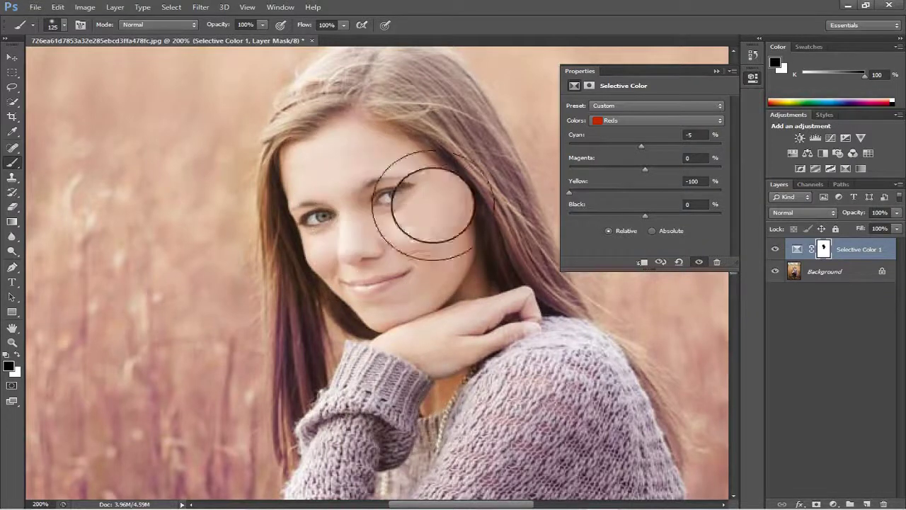
Set the brush to 9% opacity and 400 px, and lightly mask the Selective Color effect around the woman.
{"action": "left_click", "coordinate": [11, 342]}
{"action": "right_click", "coordinate": [276, 225]}
{"action": "left_click", "coordinate": [301, 241]}
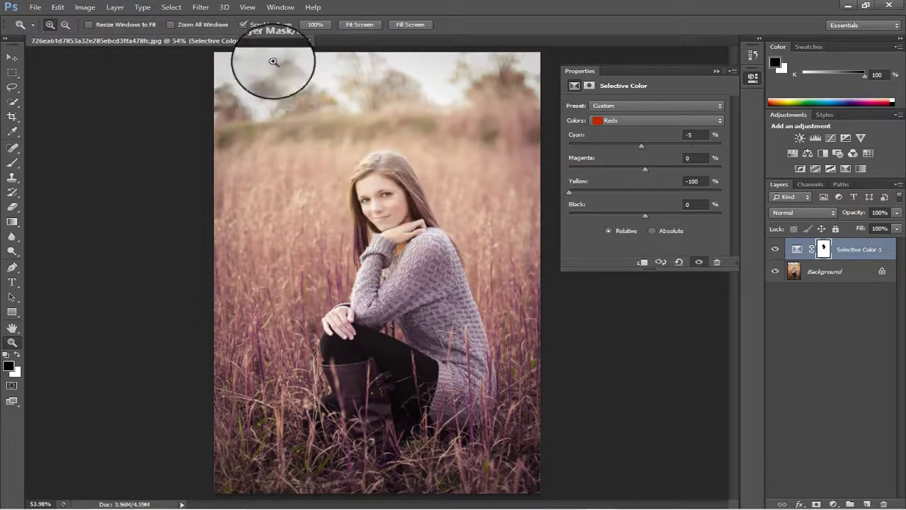
{"action": "left_click", "coordinate": [13, 165]}
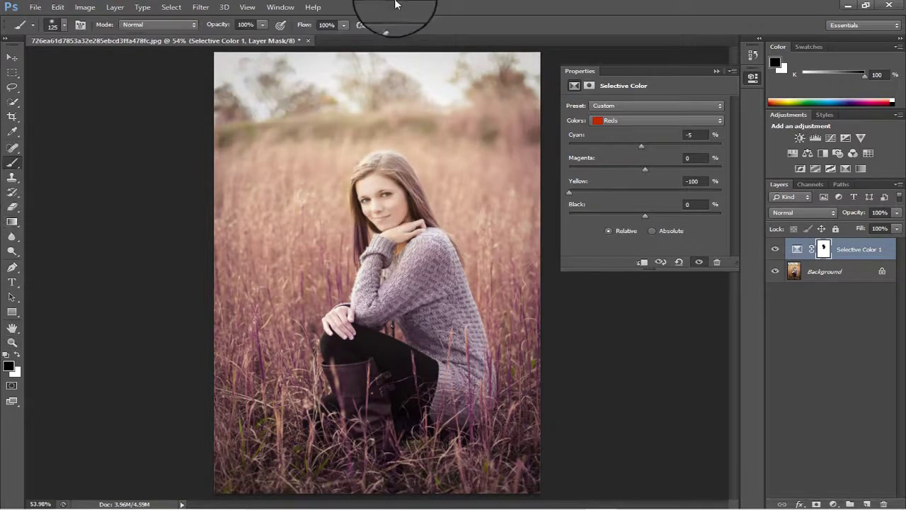
{"action": "key", "text": "bracketright"}
{"action": "key", "text": "bracketright"}
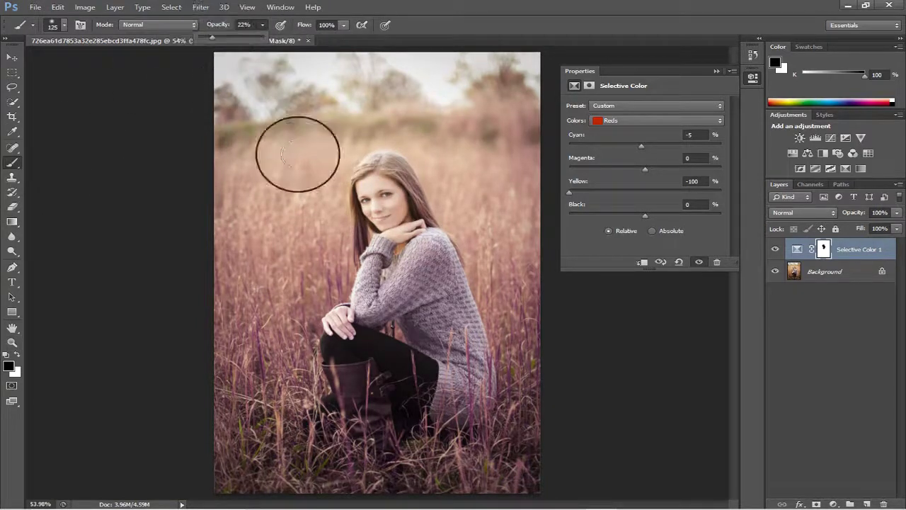
{"action": "left_click_drag", "start_coordinate": [268, 28], "coordinate": [262, 37]}
{"action": "key", "text": "bracketright"}
{"action": "key", "text": "bracketright"}
{"action": "key", "text": "bracketright"}
{"action": "key", "text": "bracketright"}
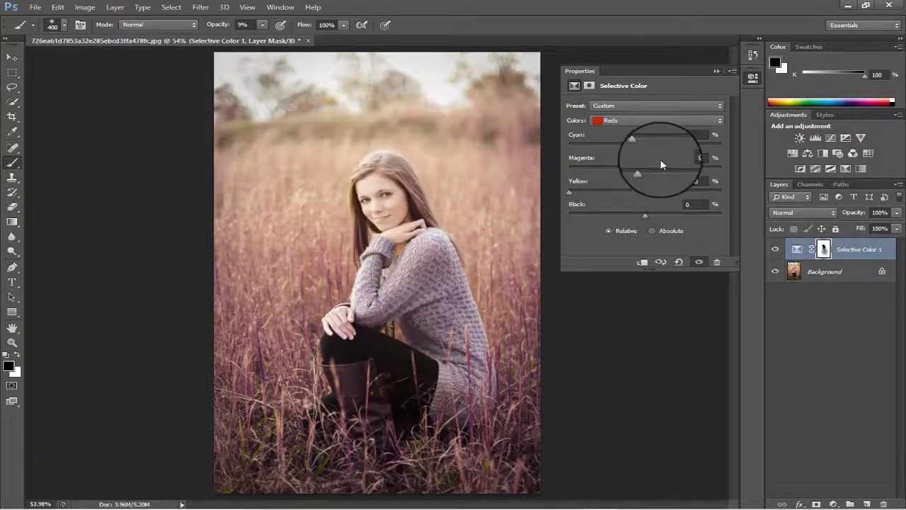
Try Cyan -33% for the Reds, and delete the Selective Color adjustment layer.
{"action": "left_click_drag", "start_coordinate": [571, 144], "coordinate": [620, 146]}
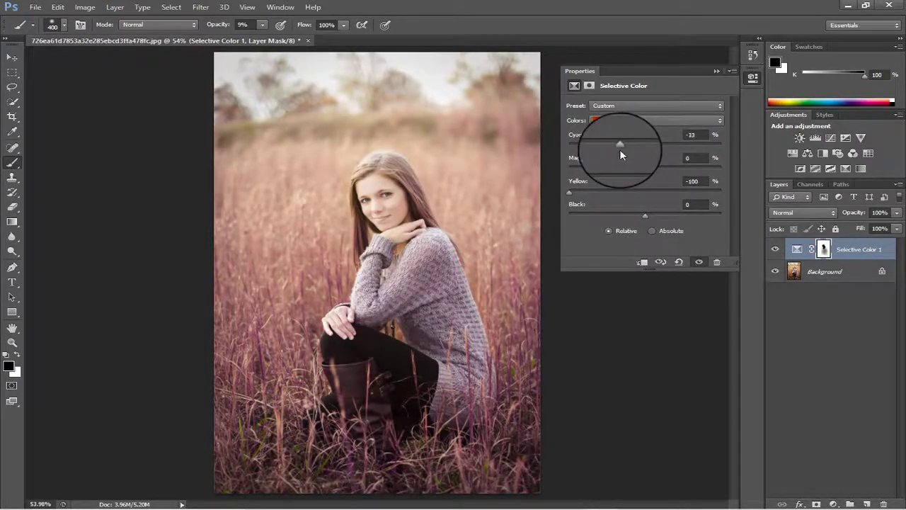
{"action": "left_click", "coordinate": [717, 73]}
{"action": "key", "text": "Delete"}
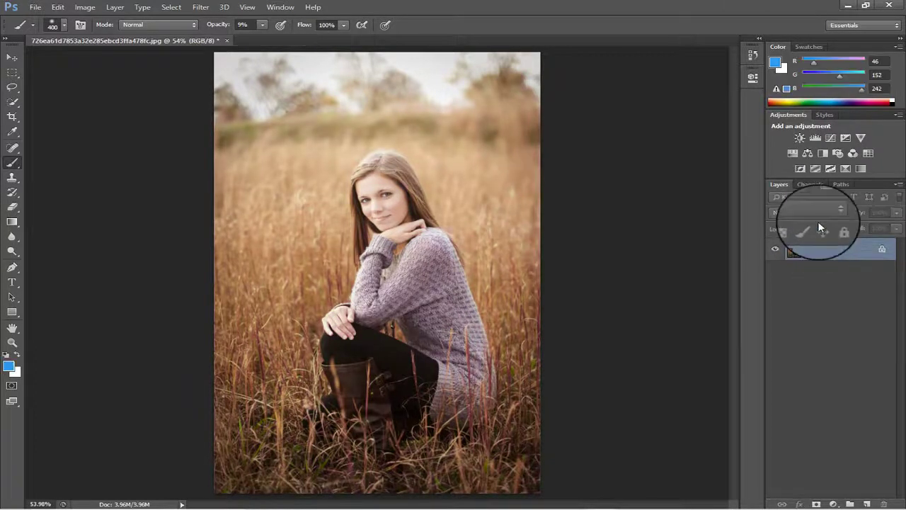
Add a fresh Selective Color adjustment layer and paint black on its mask over the woman's face with a 200 px brush.
{"action": "left_click", "coordinate": [847, 170]}
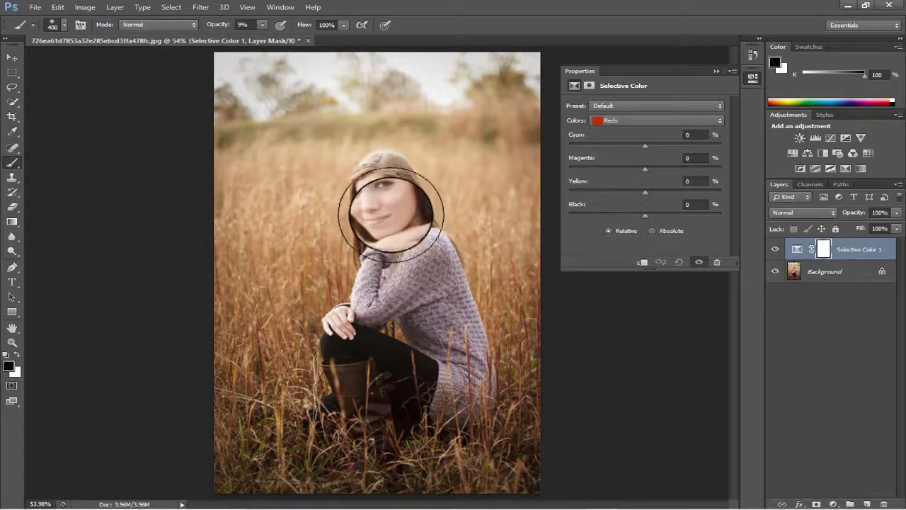
{"action": "key", "text": "bracketleft"}
{"action": "key", "text": "bracketleft"}
{"action": "mouse_move", "coordinate": [387, 182]}
{"action": "left_mouse_down"}
{"action": "mouse_move", "coordinate": [383, 216]}
{"action": "mouse_move", "coordinate": [374, 208]}
{"action": "mouse_move", "coordinate": [388, 249]}
{"action": "left_mouse_up"}
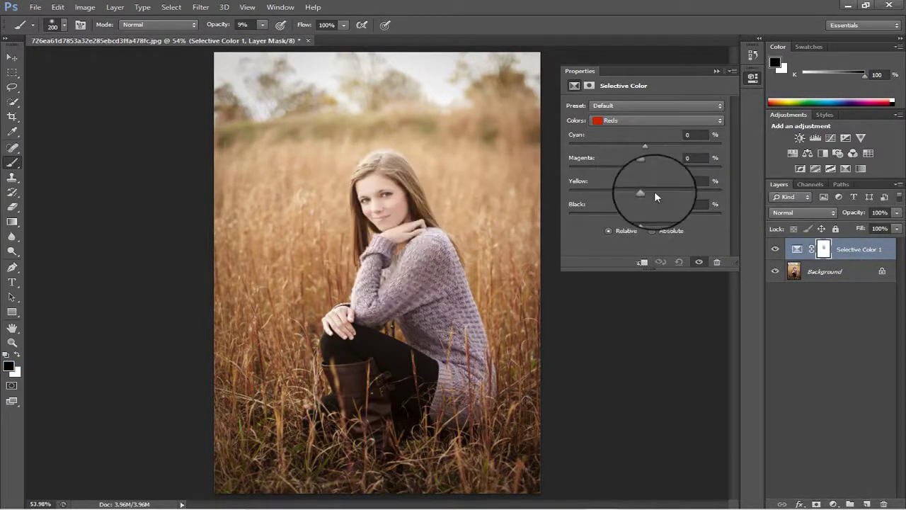
Set the Reds to Magenta +74% and Yellow -100%, and brush the effect off the woman's face on the mask.
{"action": "left_click_drag", "start_coordinate": [654, 191], "coordinate": [661, 209]}
{"action": "left_click_drag", "start_coordinate": [649, 172], "coordinate": [506, 189]}
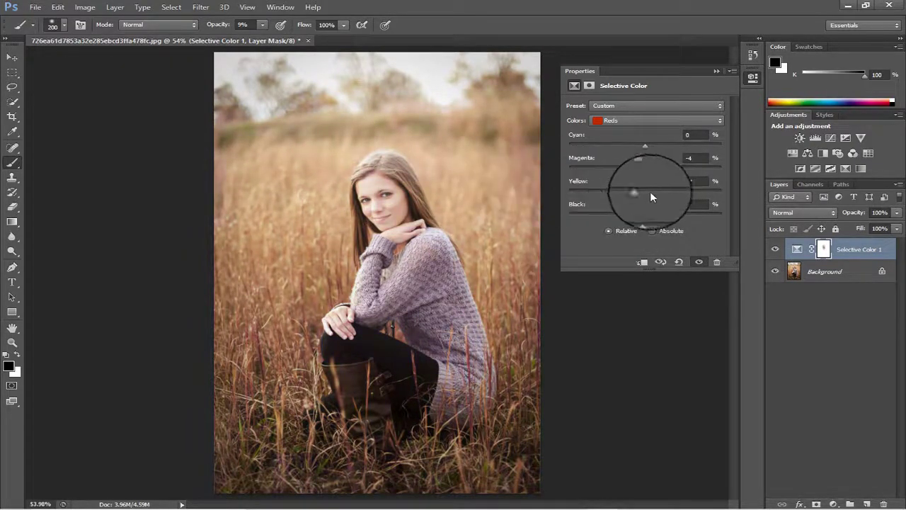
{"action": "mouse_move", "coordinate": [674, 163]}
{"action": "left_mouse_down"}
{"action": "mouse_move", "coordinate": [725, 165]}
{"action": "mouse_move", "coordinate": [640, 170]}
{"action": "mouse_move", "coordinate": [706, 166]}
{"action": "mouse_move", "coordinate": [667, 171]}
{"action": "mouse_move", "coordinate": [701, 172]}
{"action": "left_mouse_up"}
{"action": "mouse_move", "coordinate": [363, 218]}
{"action": "left_mouse_down"}
{"action": "mouse_move", "coordinate": [384, 211]}
{"action": "mouse_move", "coordinate": [375, 165]}
{"action": "mouse_move", "coordinate": [391, 195]}
{"action": "mouse_move", "coordinate": [397, 189]}
{"action": "mouse_move", "coordinate": [384, 227]}
{"action": "left_mouse_up"}
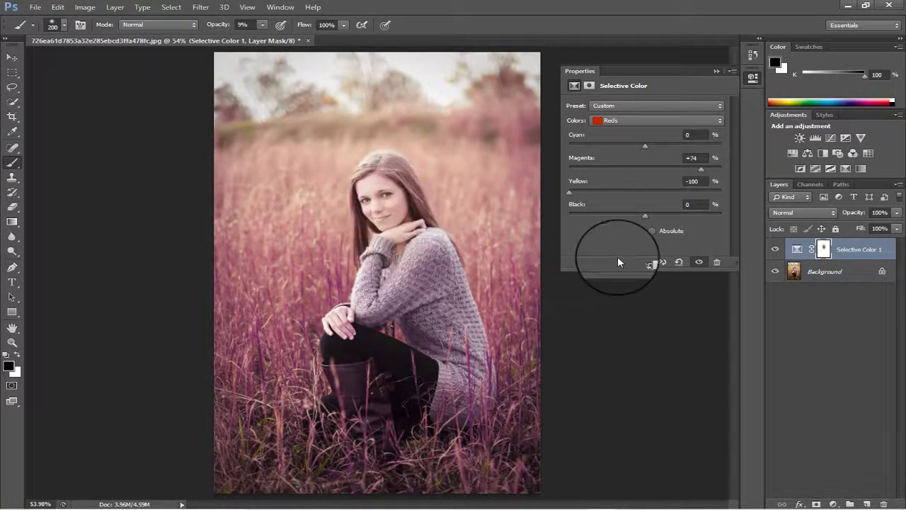
Adjust the Yellows in Selective Color with strongly reduced Cyan, Yellow -27% and Black +24%.
{"action": "left_click", "coordinate": [628, 121]}
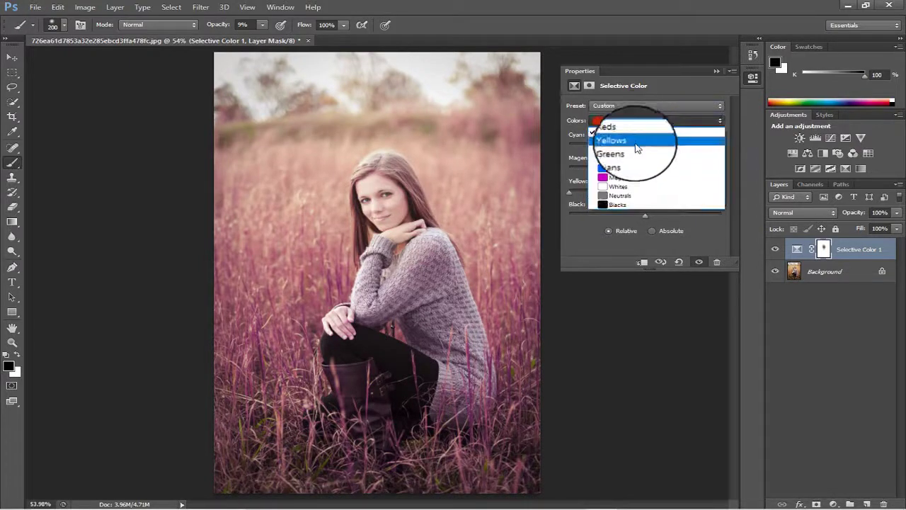
{"action": "left_click", "coordinate": [638, 143]}
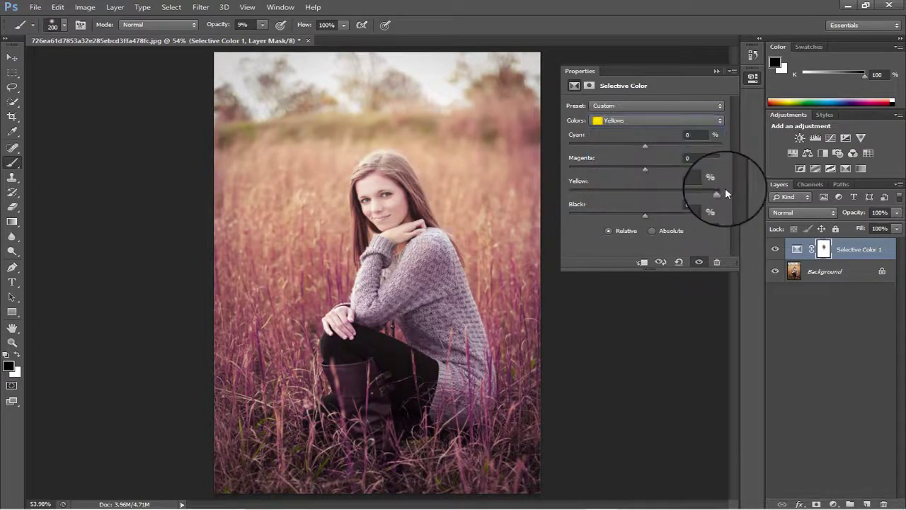
{"action": "left_click_drag", "start_coordinate": [725, 190], "coordinate": [624, 204]}
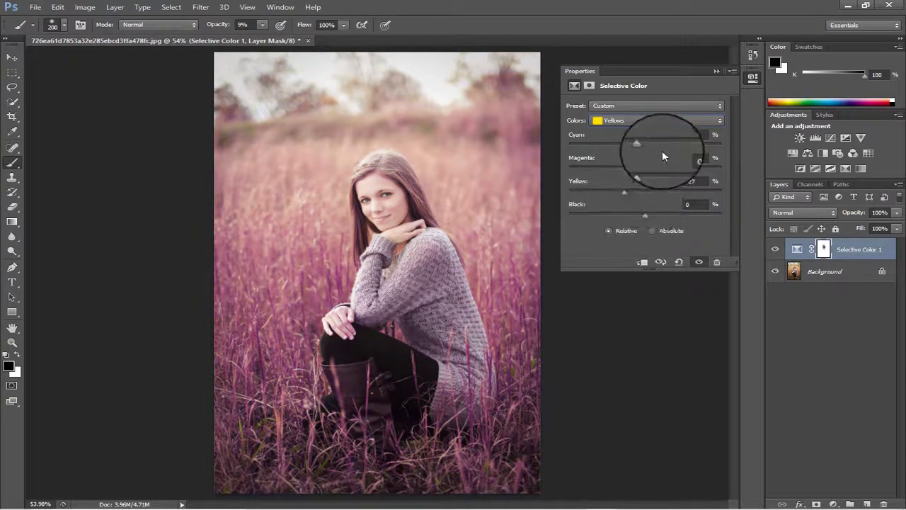
{"action": "left_click_drag", "start_coordinate": [629, 144], "coordinate": [589, 153]}
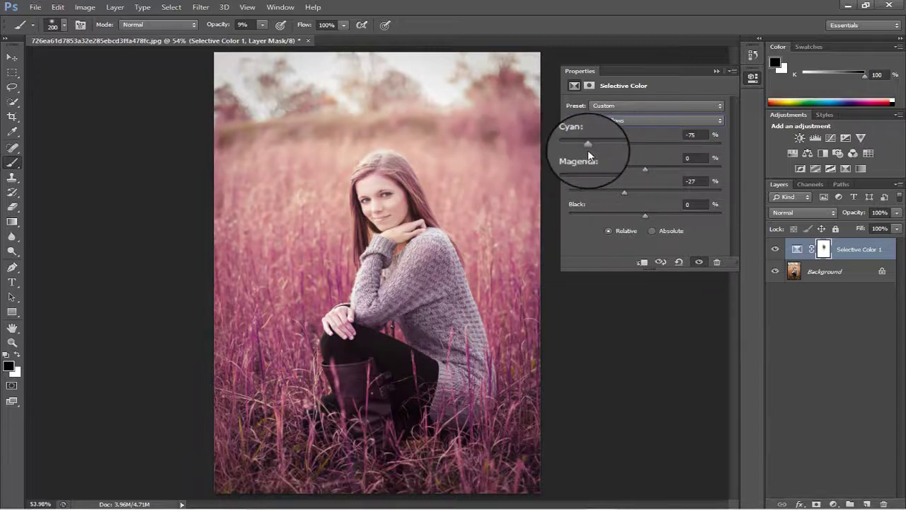
{"action": "left_click_drag", "start_coordinate": [634, 218], "coordinate": [694, 219]}
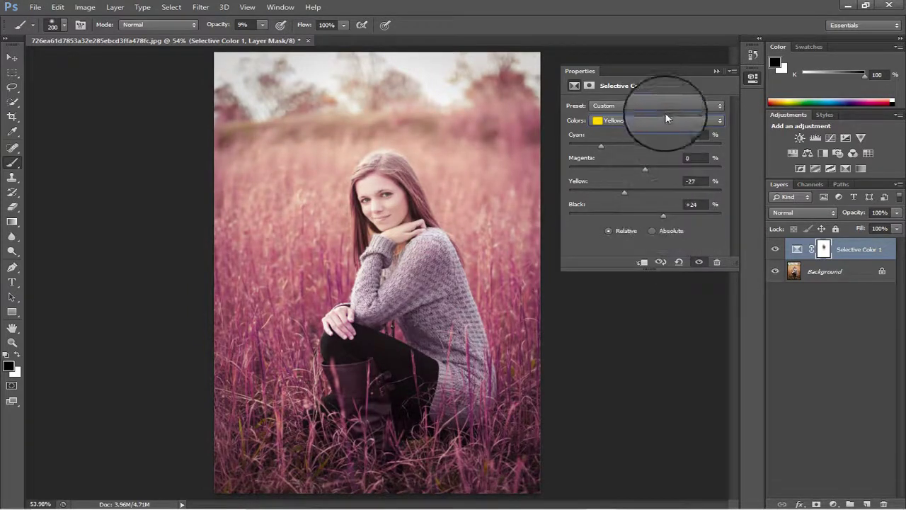
Set Cyan to +100% for the Whites in the Selective Color adjustment to tint the sky.
{"action": "left_click", "coordinate": [643, 121]}
{"action": "left_click", "coordinate": [637, 192]}
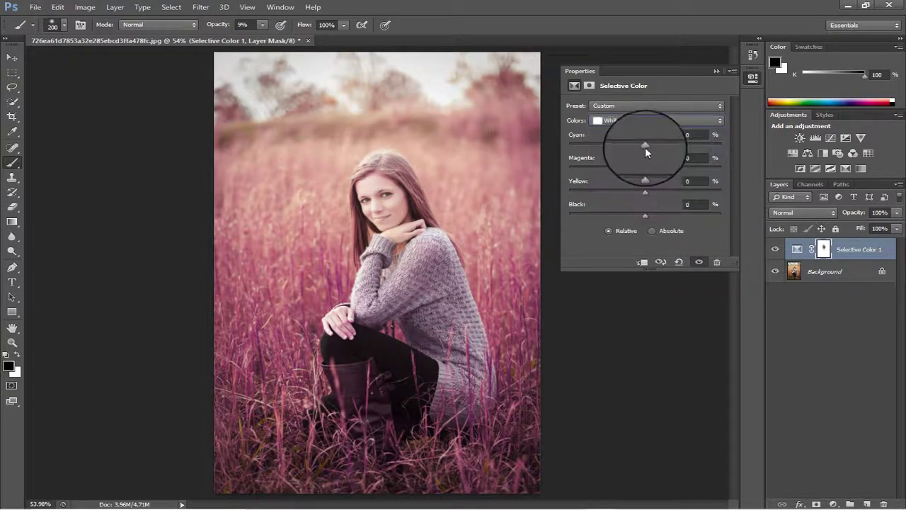
{"action": "left_click_drag", "start_coordinate": [645, 146], "coordinate": [731, 149]}
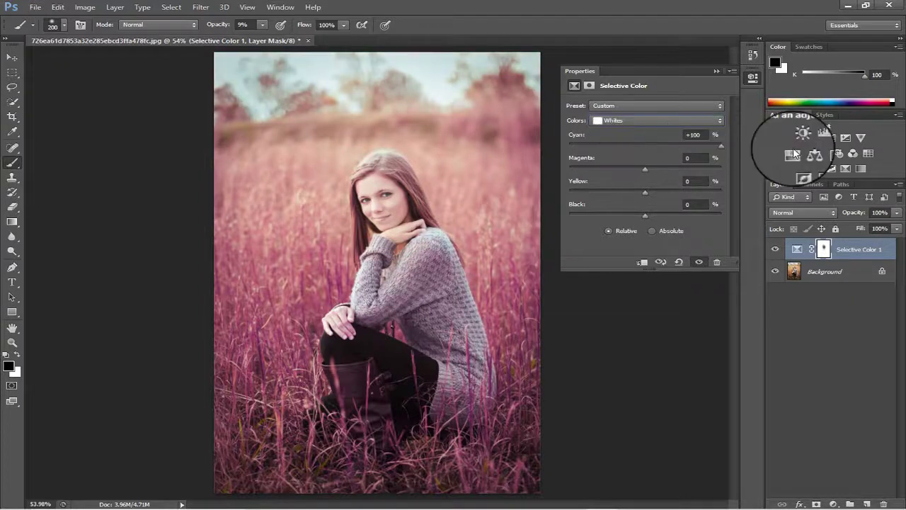
Adjust the Magentas in Selective Color, setting Yellow to +2% and trying a different Magenta amount.
{"action": "left_click", "coordinate": [659, 121]}
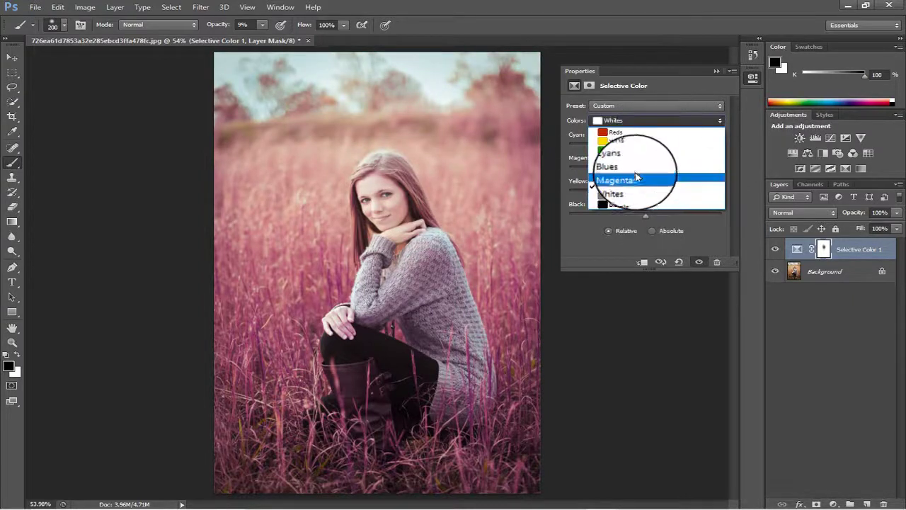
{"action": "left_click", "coordinate": [635, 177]}
{"action": "left_click_drag", "start_coordinate": [644, 193], "coordinate": [620, 201]}
{"action": "left_click_drag", "start_coordinate": [647, 172], "coordinate": [528, 168]}
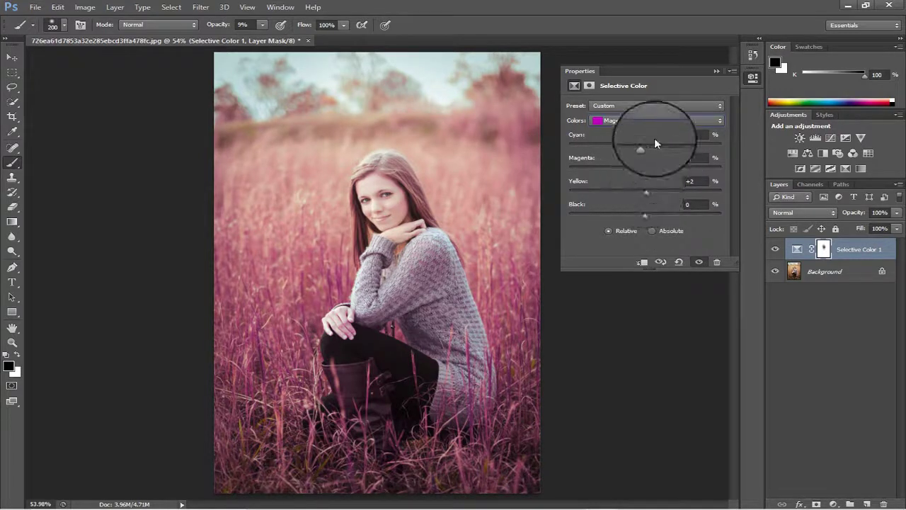
Set Black to -22% for the Blacks in Selective Color, and collapse the adjustment's properties.
{"action": "left_click", "coordinate": [647, 118]}
{"action": "left_click", "coordinate": [646, 201]}
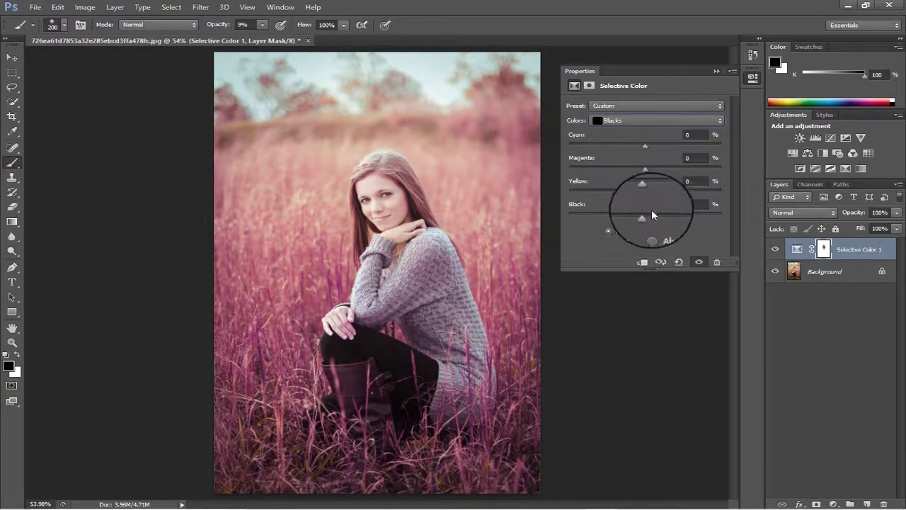
{"action": "left_click_drag", "start_coordinate": [657, 213], "coordinate": [628, 213]}
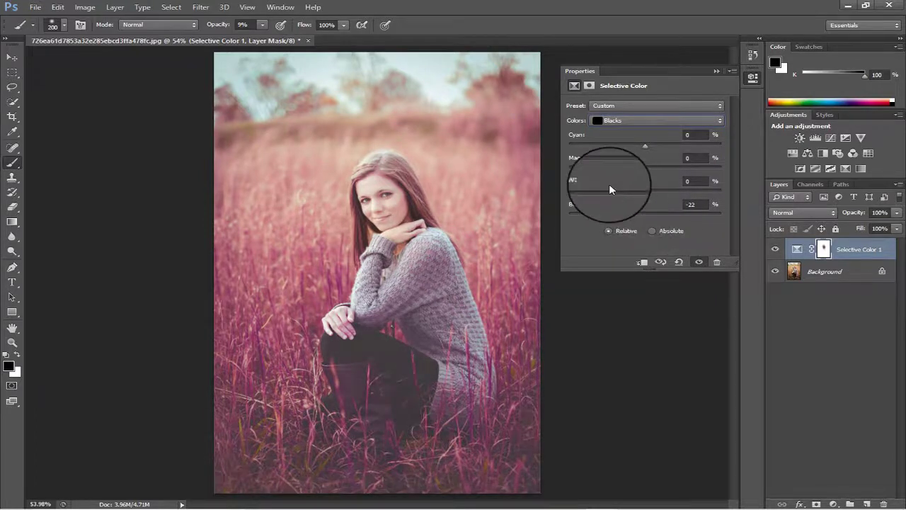
{"action": "left_click", "coordinate": [717, 73]}
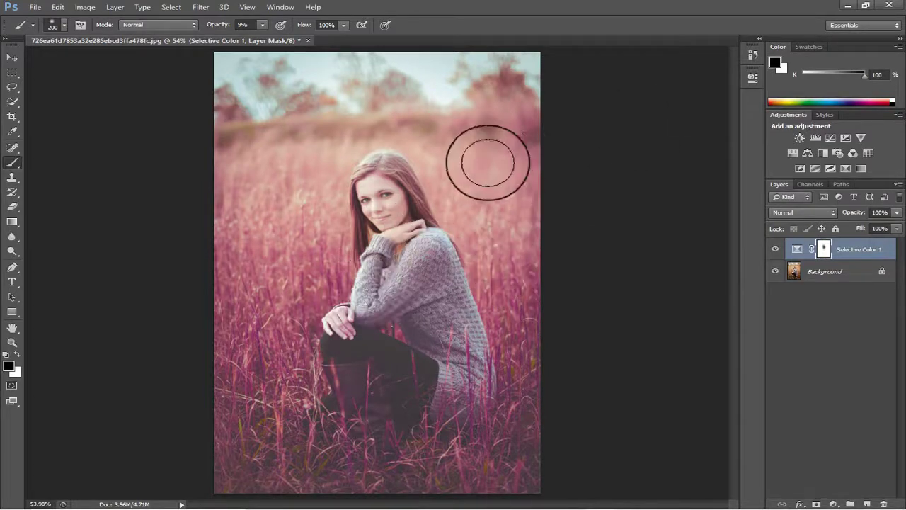
Add a Color Lookup adjustment layer using the 2Strip.look 3DLUT file and set the layer's fill to 62%.
{"action": "left_click", "coordinate": [846, 168]}
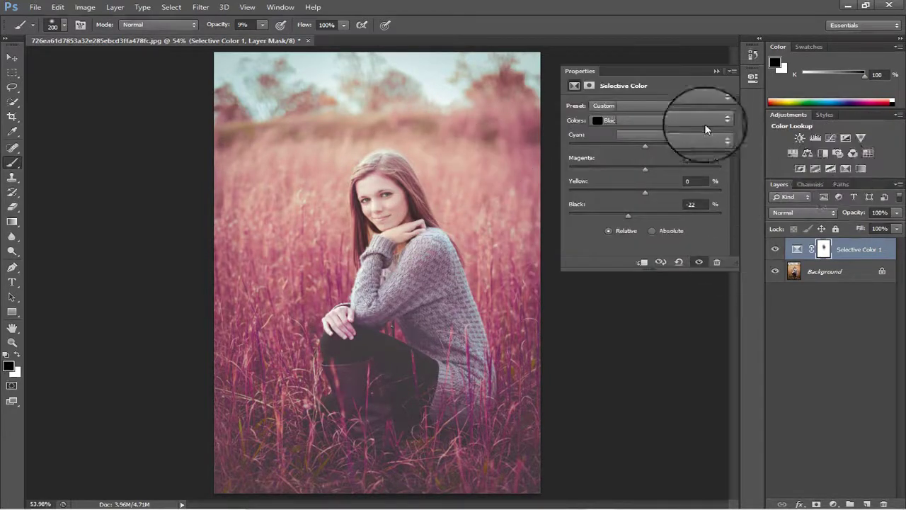
{"action": "left_click", "coordinate": [672, 104]}
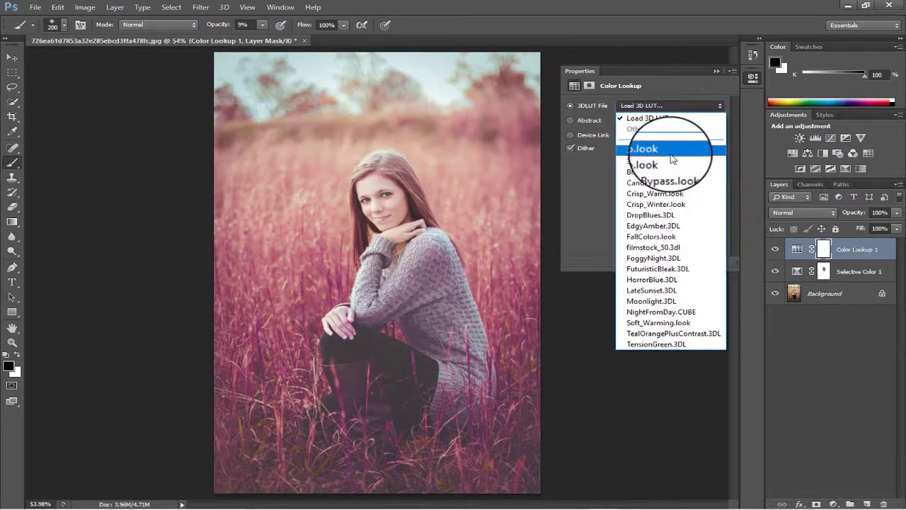
{"action": "left_click", "coordinate": [670, 149]}
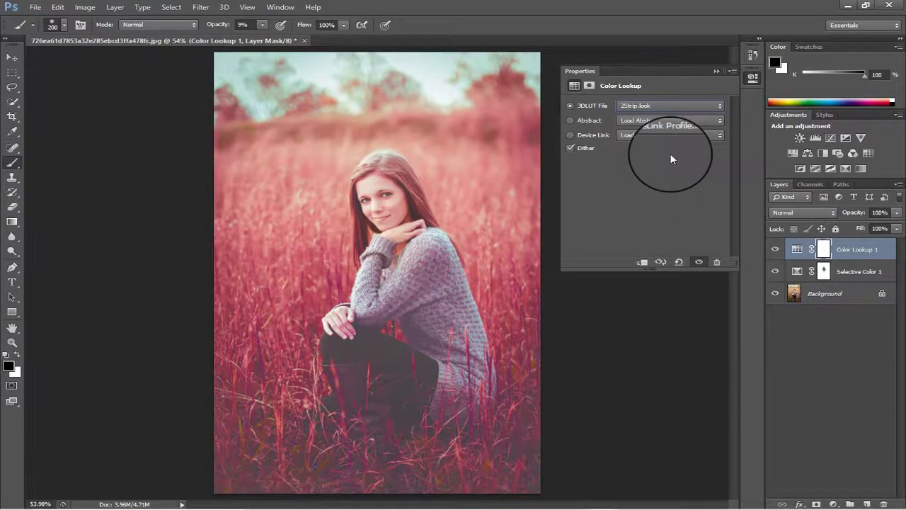
{"action": "left_click", "coordinate": [716, 71]}
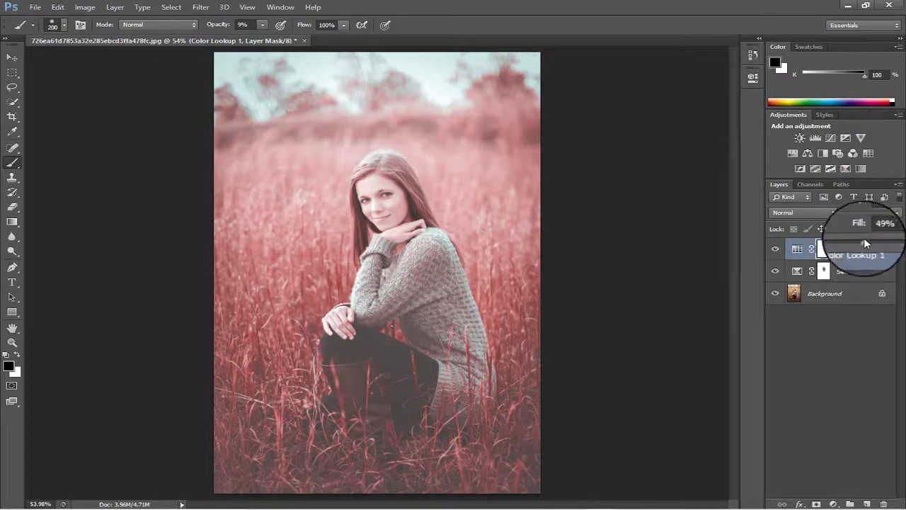
{"action": "left_click_drag", "start_coordinate": [864, 239], "coordinate": [871, 241]}
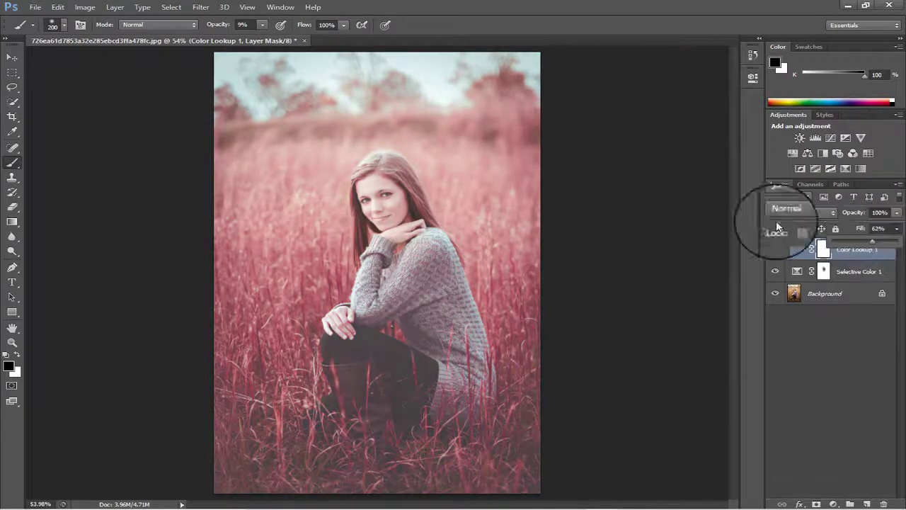
Duplicate the Background layer beneath the adjustment layers for retouching the skin.
{"action": "left_click", "coordinate": [12, 342]}
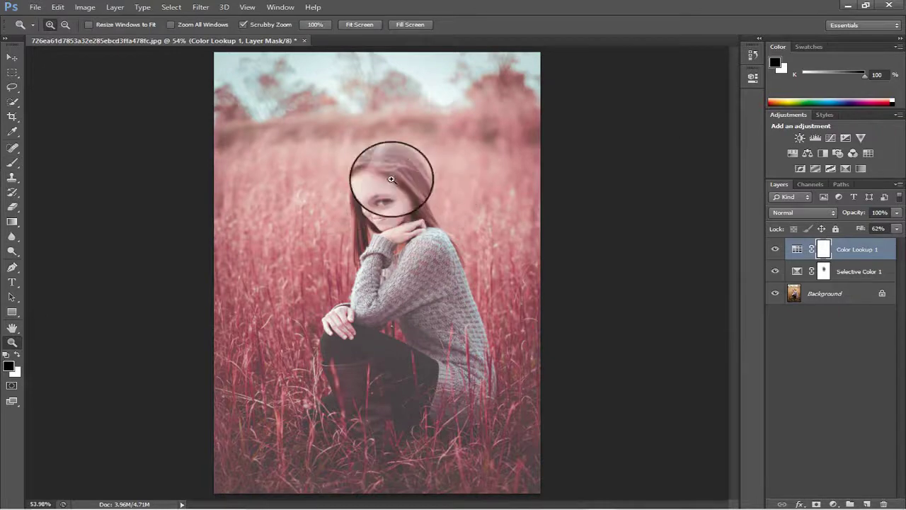
{"action": "left_click_drag", "start_coordinate": [391, 179], "coordinate": [349, 265]}
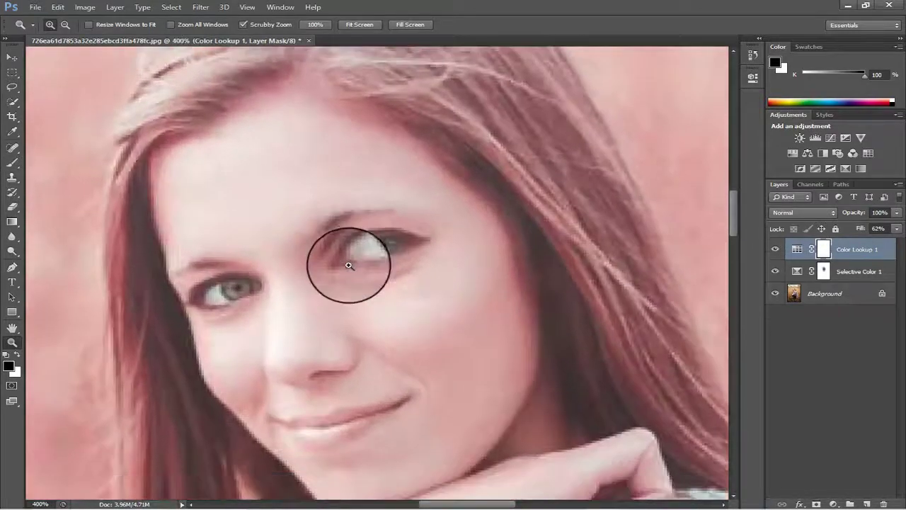
{"action": "left_click", "coordinate": [348, 265]}
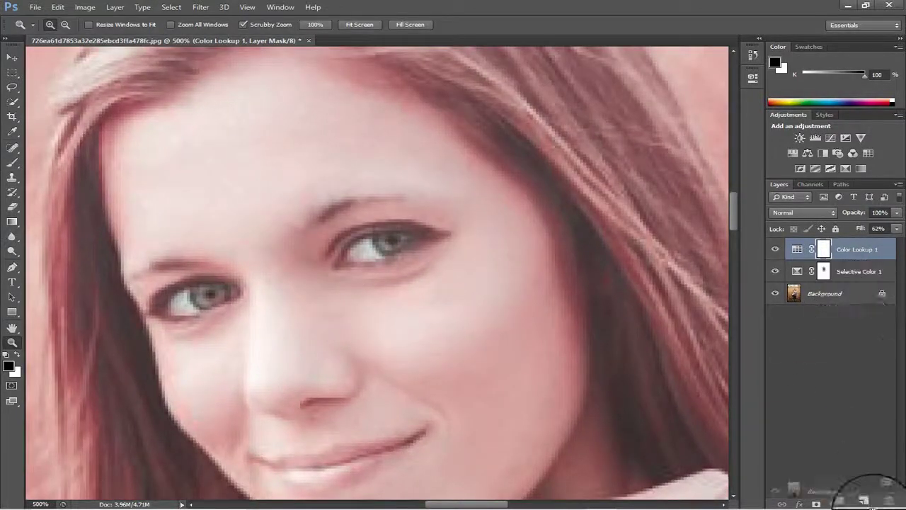
{"action": "left_click_drag", "start_coordinate": [864, 504], "coordinate": [867, 504]}
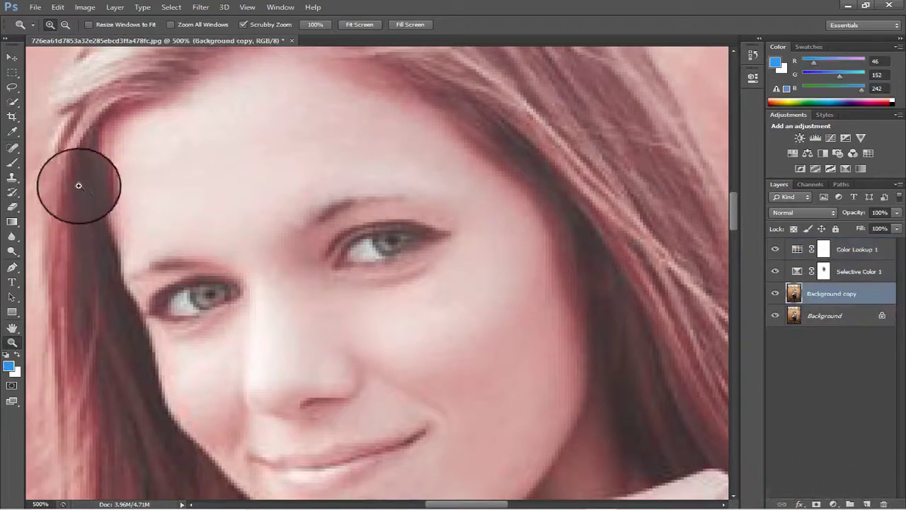
Smooth the forehead and the skin beside the eyes with the Mixer Brush at 20 to 30 px, Wet 30%, Load 75%, Mix 90%.
{"action": "left_click", "coordinate": [12, 163]}
{"action": "left_click", "coordinate": [97, 196]}
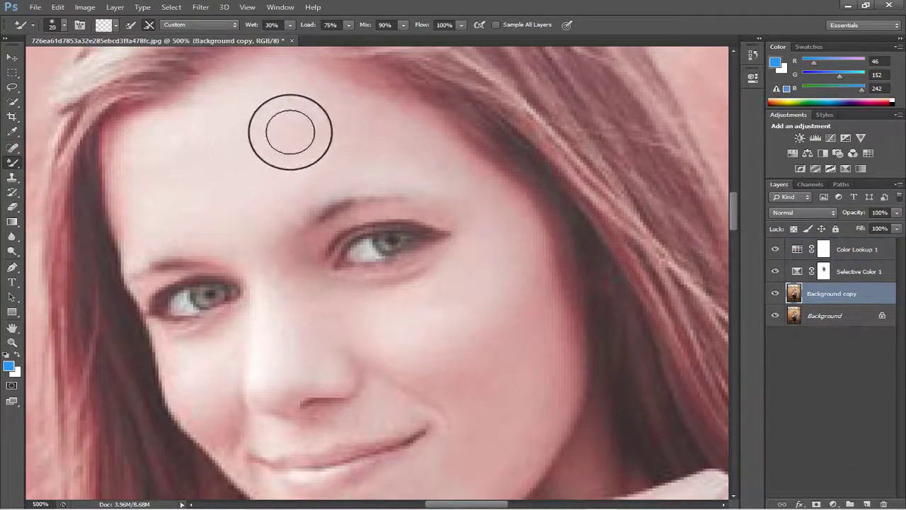
{"action": "key", "text": "bracketright"}
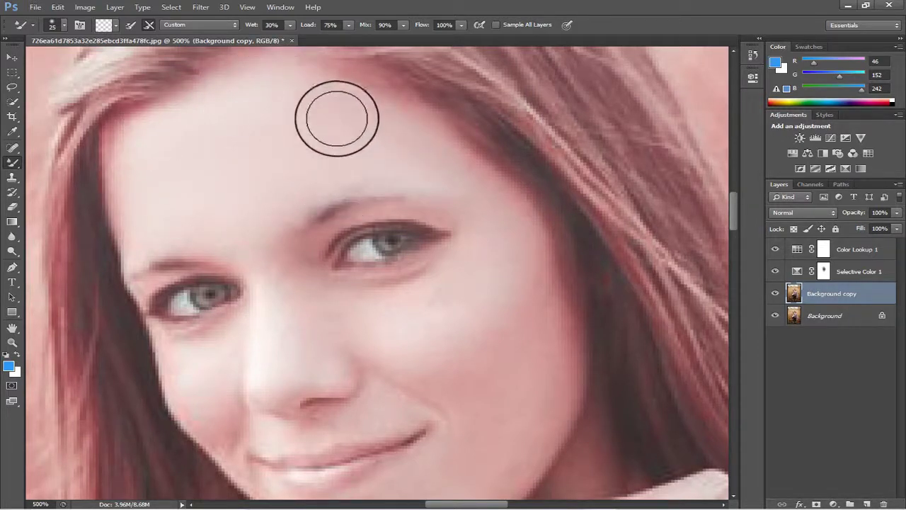
{"action": "key", "text": "bracketright"}
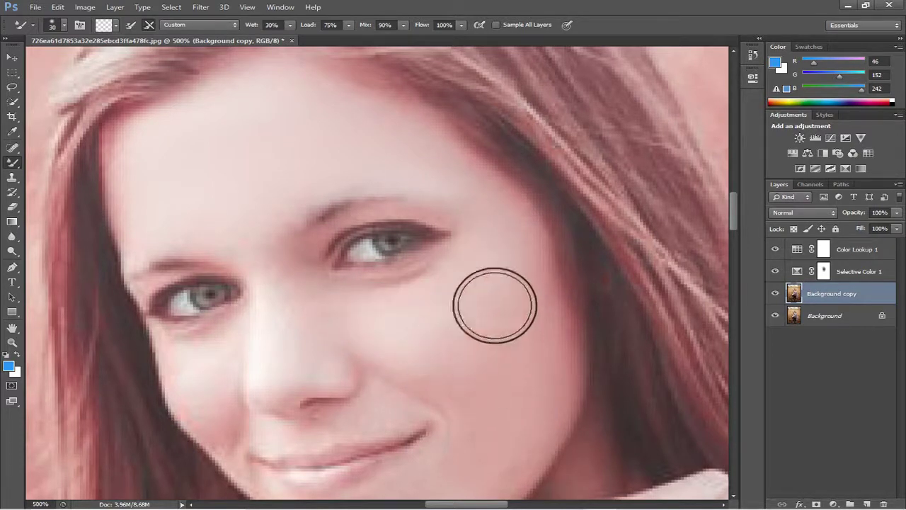
Smooth the nose, both cheeks and the area around the mouth with the Mixer Brush, varying its size between 20 and 30 px.
{"action": "scroll", "coordinate": [516, 363], "scroll_direction": "down", "scroll_amount": 3}
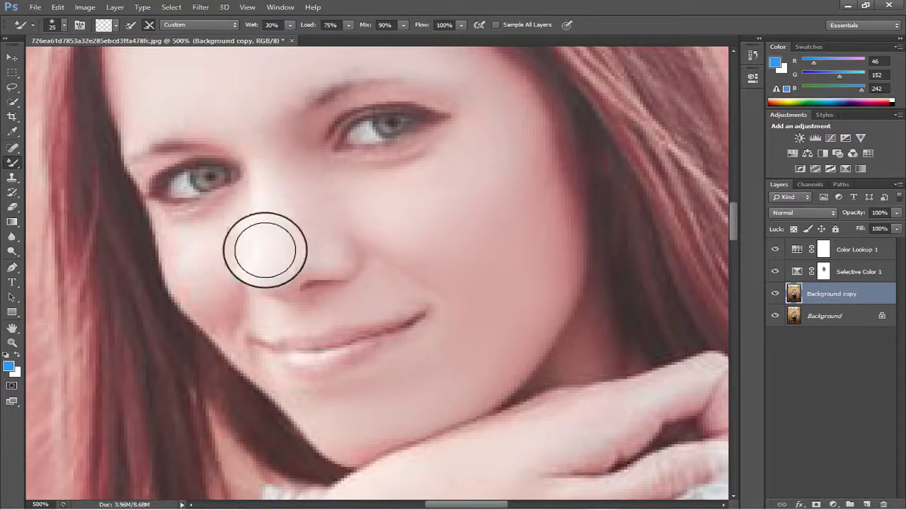
{"action": "key", "text": "bracketleft"}
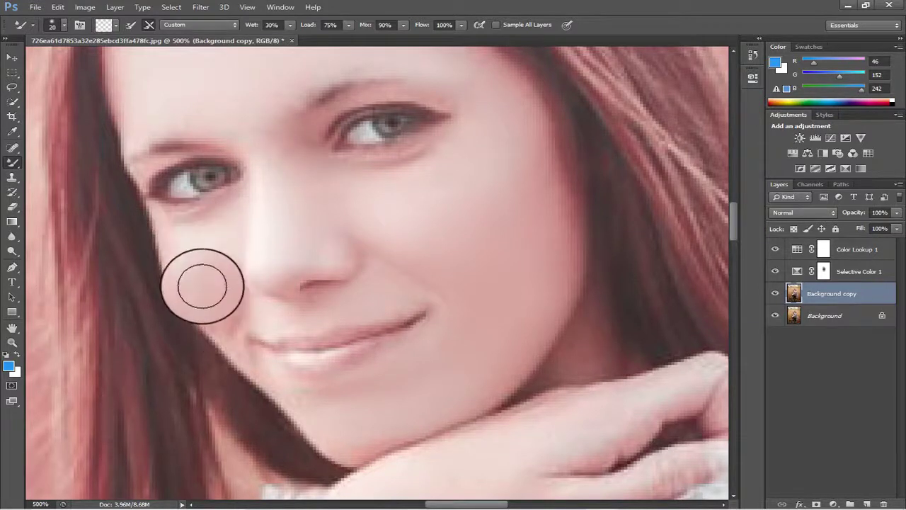
{"action": "key", "text": "bracketright"}
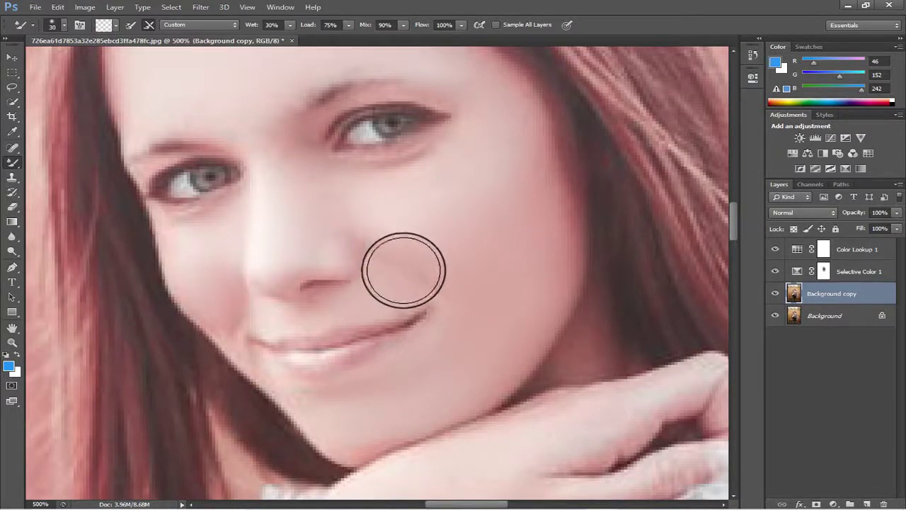
{"action": "key", "text": "bracketleft"}
{"action": "key", "text": "bracketright"}
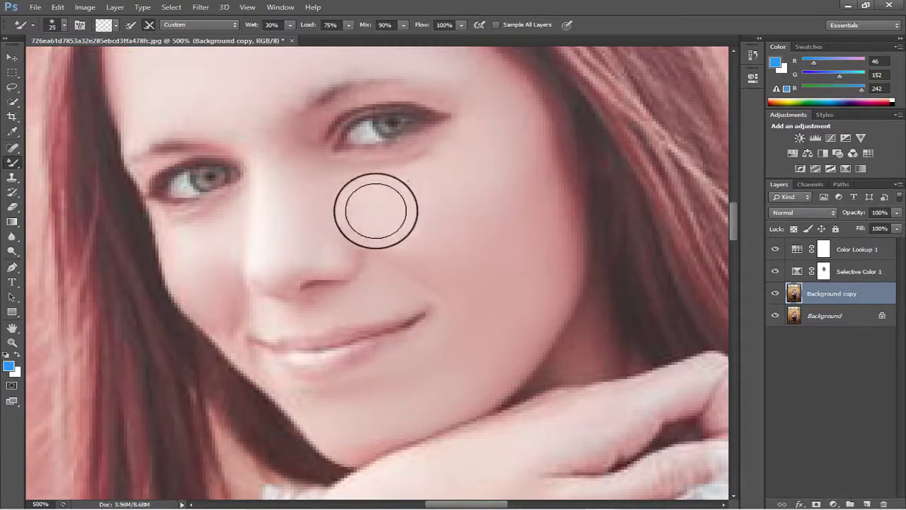
Blend the skin of the hand under the chin and the neck with the Mixer Brush, reducing its size from 30 to 15 px.
{"action": "scroll", "coordinate": [439, 212], "scroll_direction": "down", "scroll_amount": 5}
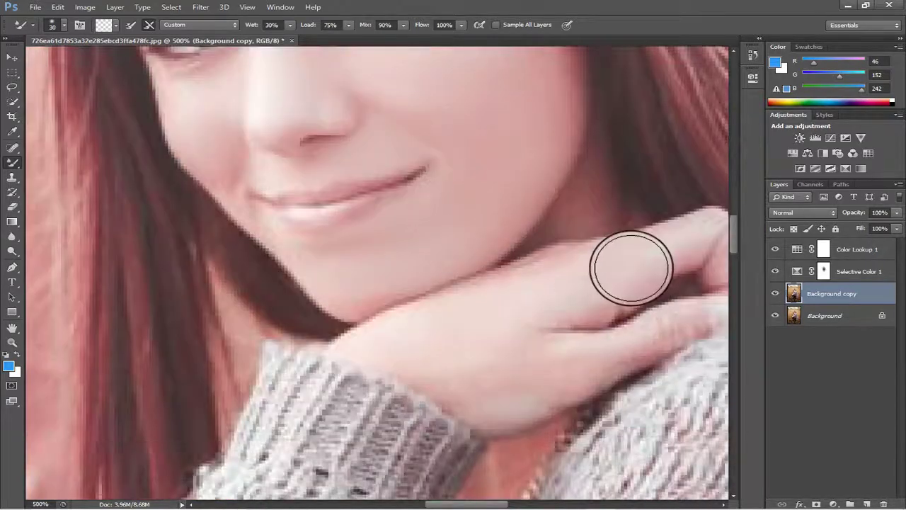
{"action": "left_click_drag", "start_coordinate": [578, 286], "coordinate": [538, 305]}
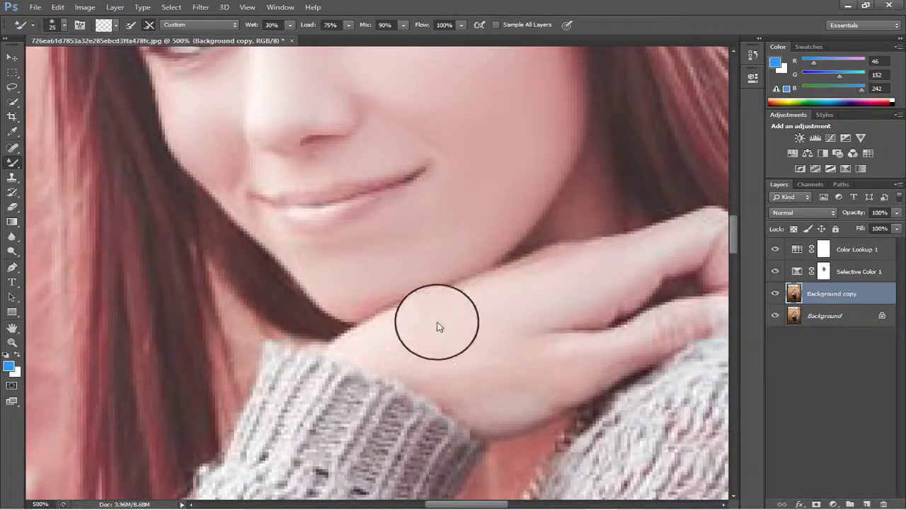
{"action": "mouse_move", "coordinate": [411, 336]}
{"action": "left_mouse_down"}
{"action": "mouse_move", "coordinate": [496, 401]}
{"action": "mouse_move", "coordinate": [527, 376]}
{"action": "mouse_move", "coordinate": [605, 362]}
{"action": "mouse_move", "coordinate": [691, 318]}
{"action": "mouse_move", "coordinate": [634, 335]}
{"action": "mouse_move", "coordinate": [616, 354]}
{"action": "mouse_move", "coordinate": [495, 347]}
{"action": "mouse_move", "coordinate": [430, 359]}
{"action": "mouse_move", "coordinate": [484, 392]}
{"action": "mouse_move", "coordinate": [410, 370]}
{"action": "mouse_move", "coordinate": [473, 372]}
{"action": "left_mouse_up"}
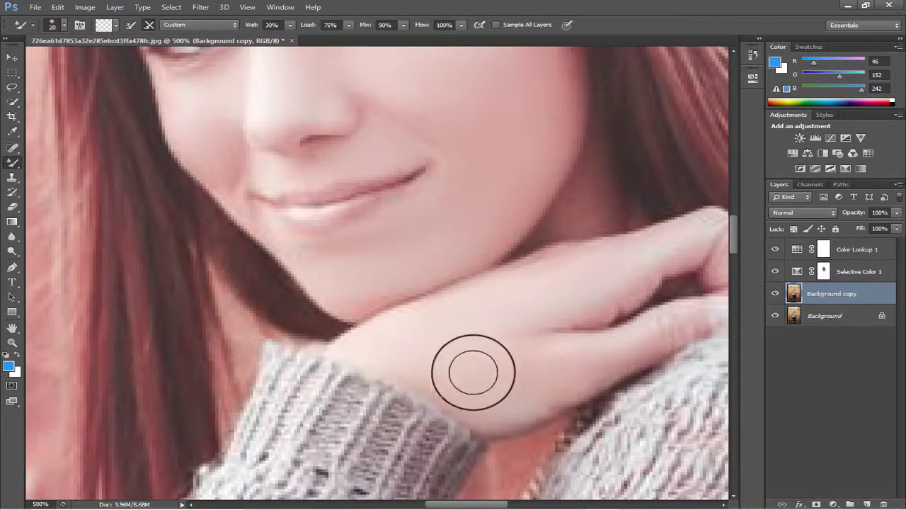
{"action": "mouse_move", "coordinate": [529, 382]}
{"action": "left_mouse_down"}
{"action": "mouse_move", "coordinate": [575, 382]}
{"action": "mouse_move", "coordinate": [570, 368]}
{"action": "mouse_move", "coordinate": [651, 344]}
{"action": "mouse_move", "coordinate": [506, 372]}
{"action": "mouse_move", "coordinate": [589, 277]}
{"action": "mouse_move", "coordinate": [579, 272]}
{"action": "mouse_move", "coordinate": [519, 299]}
{"action": "mouse_move", "coordinate": [631, 258]}
{"action": "mouse_move", "coordinate": [655, 259]}
{"action": "mouse_move", "coordinate": [659, 244]}
{"action": "mouse_move", "coordinate": [697, 234]}
{"action": "mouse_move", "coordinate": [638, 282]}
{"action": "left_mouse_up"}
{"action": "mouse_move", "coordinate": [616, 166]}
{"action": "left_mouse_down"}
{"action": "mouse_move", "coordinate": [600, 194]}
{"action": "mouse_move", "coordinate": [570, 214]}
{"action": "mouse_move", "coordinate": [592, 190]}
{"action": "left_mouse_up"}
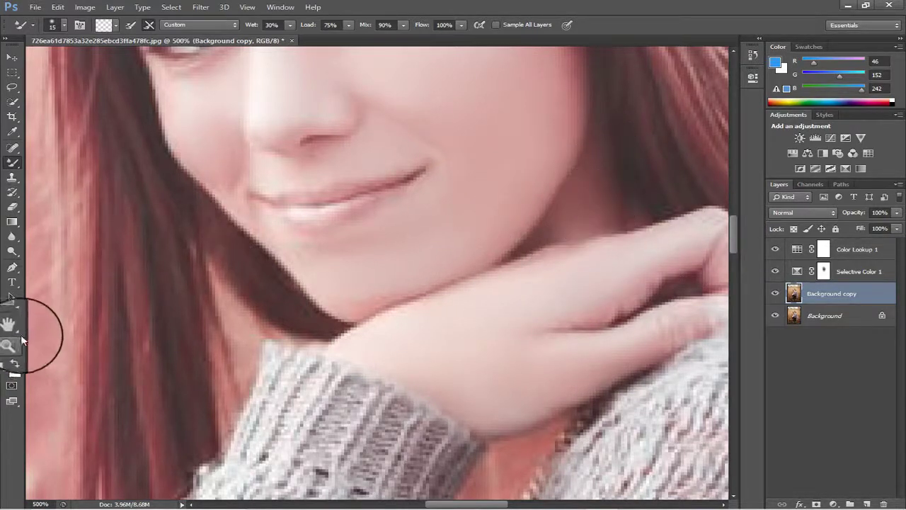
Compare the retouched face with the original by toggling the Background copy layer's visibility at close range.
{"action": "left_click", "coordinate": [12, 342]}
{"action": "right_click", "coordinate": [192, 254]}
{"action": "left_click", "coordinate": [200, 260]}
{"action": "right_click", "coordinate": [245, 146]}
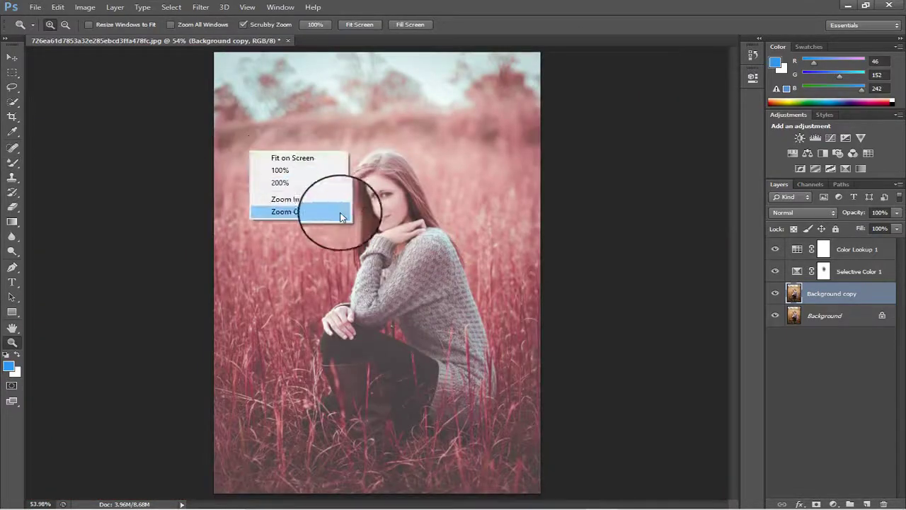
{"action": "left_click", "coordinate": [340, 205]}
{"action": "left_click", "coordinate": [442, 182]}
{"action": "left_click", "coordinate": [442, 182]}
{"action": "left_click", "coordinate": [307, 227]}
{"action": "left_click", "coordinate": [334, 221]}
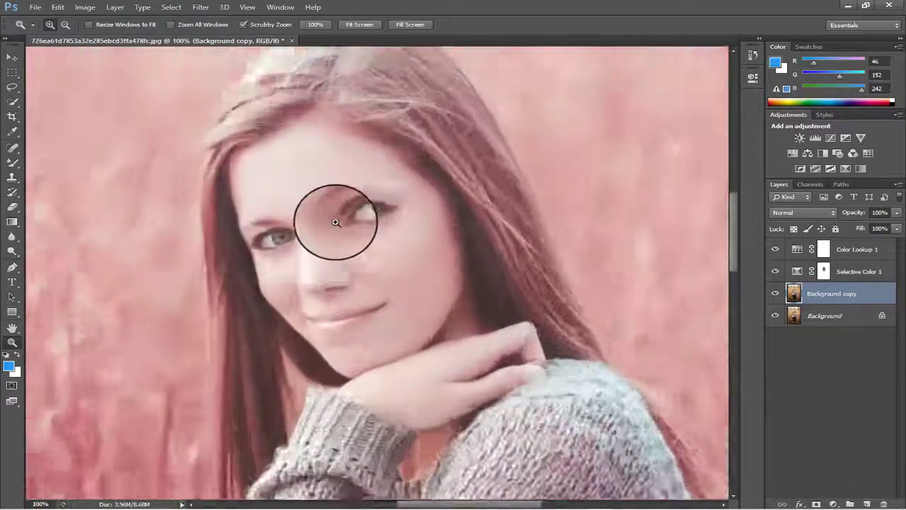
{"action": "left_click", "coordinate": [337, 221]}
{"action": "left_click", "coordinate": [347, 224]}
{"action": "left_click", "coordinate": [775, 294]}
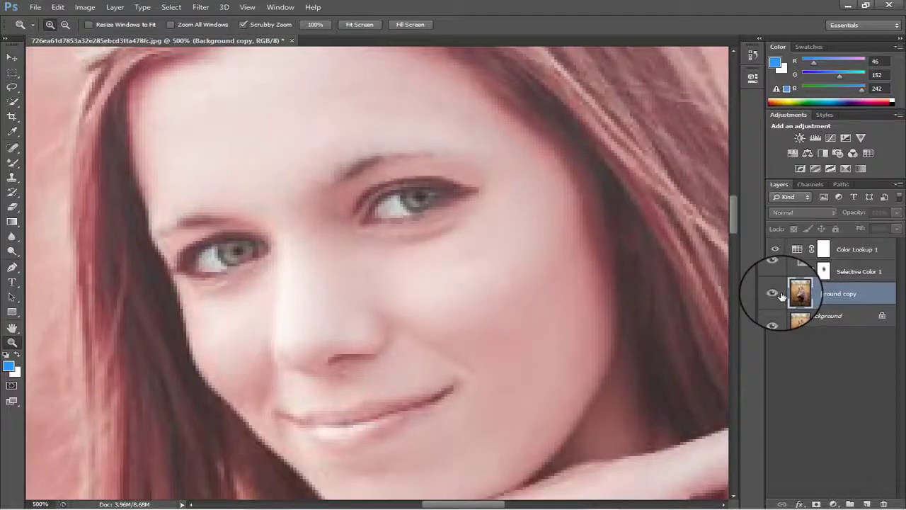
{"action": "left_click", "coordinate": [776, 294]}
{"action": "left_click", "coordinate": [776, 294]}
{"action": "left_click", "coordinate": [778, 295]}
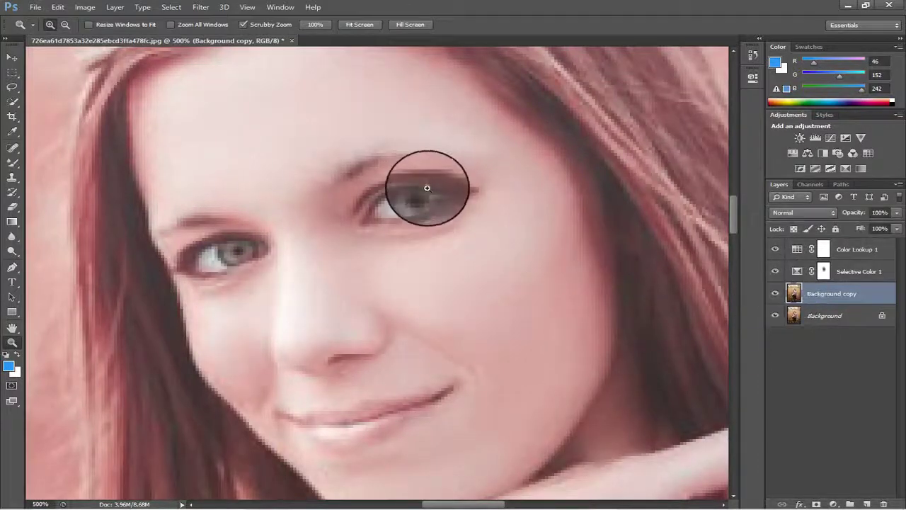
Add a Photo Filter adjustment above the Background copy using Cooling Filter (82), and set the layer's fill to 78%.
{"action": "right_click", "coordinate": [267, 238]}
{"action": "left_click", "coordinate": [310, 246]}
{"action": "right_click", "coordinate": [303, 170]}
{"action": "left_click", "coordinate": [395, 230]}
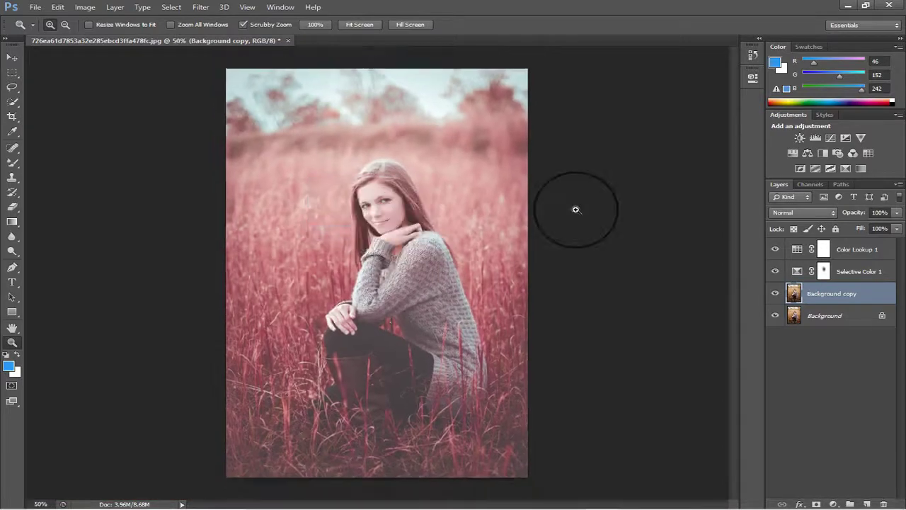
{"action": "left_click", "coordinate": [837, 154]}
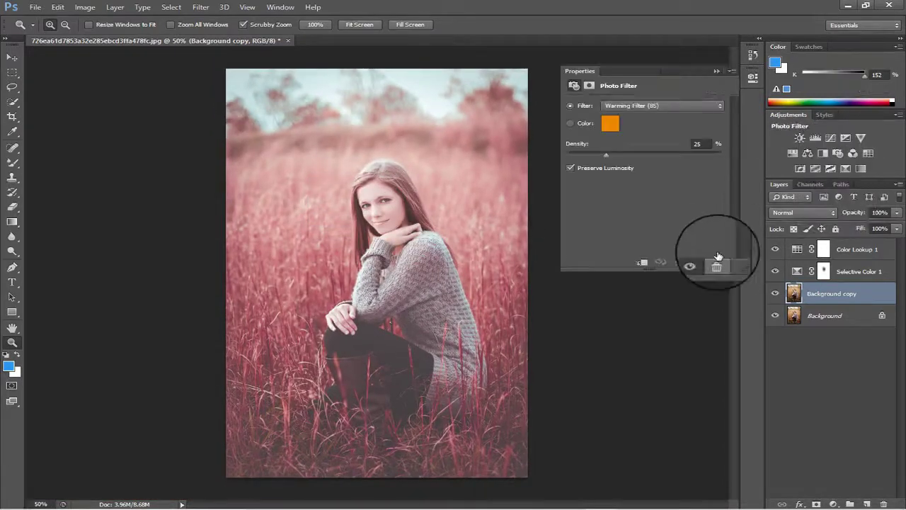
{"action": "left_click", "coordinate": [660, 110]}
{"action": "left_click", "coordinate": [653, 162]}
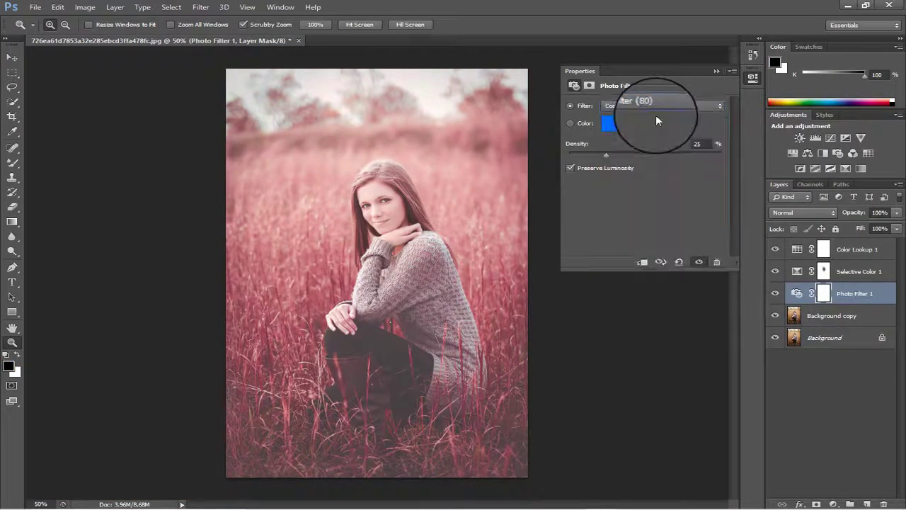
{"action": "key", "text": "Down"}
{"action": "key", "text": "Down"}
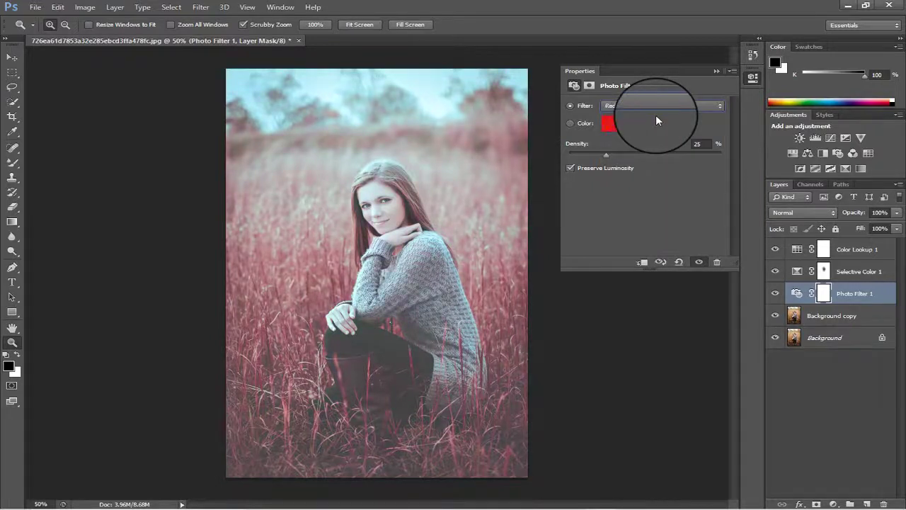
{"action": "key", "text": "Up"}
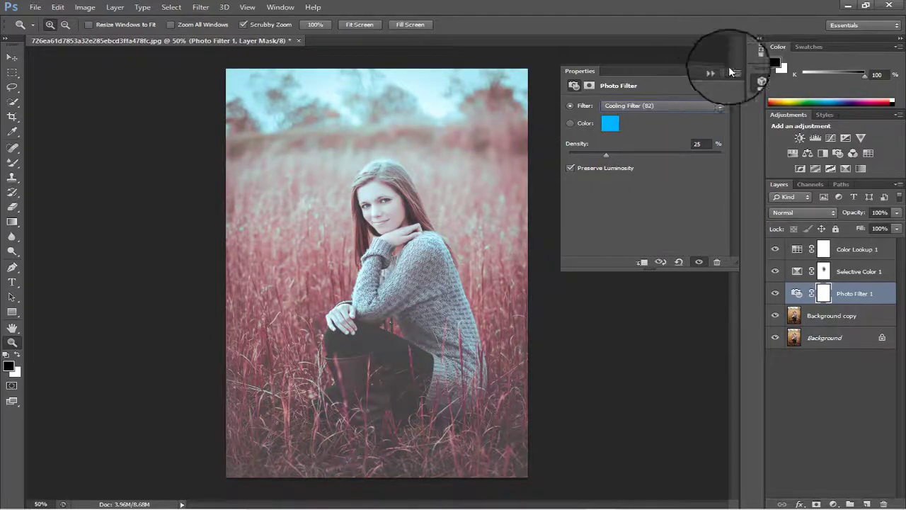
{"action": "left_click", "coordinate": [753, 77]}
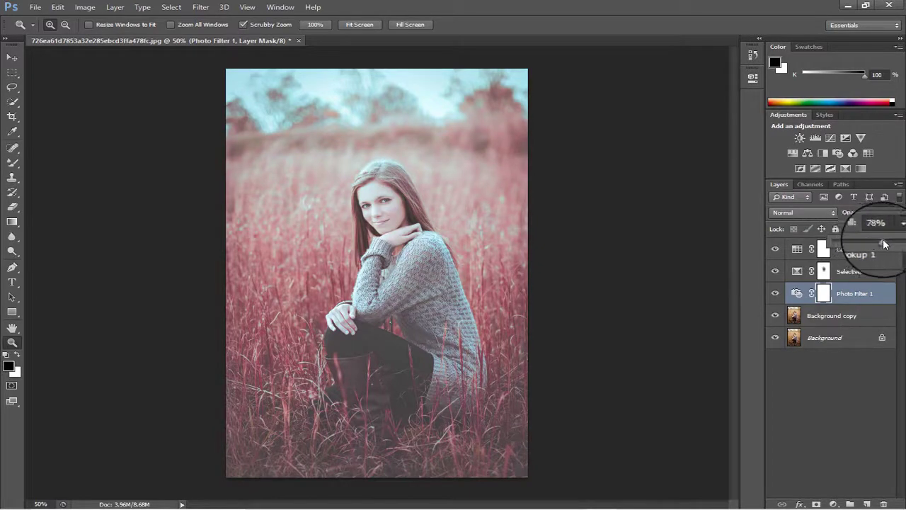
Examine the cooled colours across the sky, subject and grass, both enlarged and in the whole image.
{"action": "left_click", "coordinate": [406, 254]}
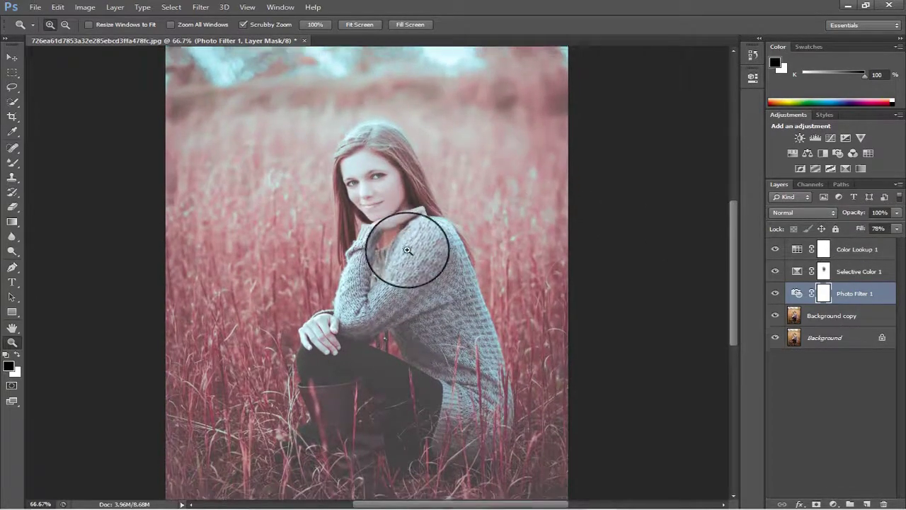
{"action": "scroll", "coordinate": [407, 250], "scroll_direction": "up", "scroll_amount": 5}
{"action": "scroll", "coordinate": [407, 249], "scroll_direction": "down", "scroll_amount": 3}
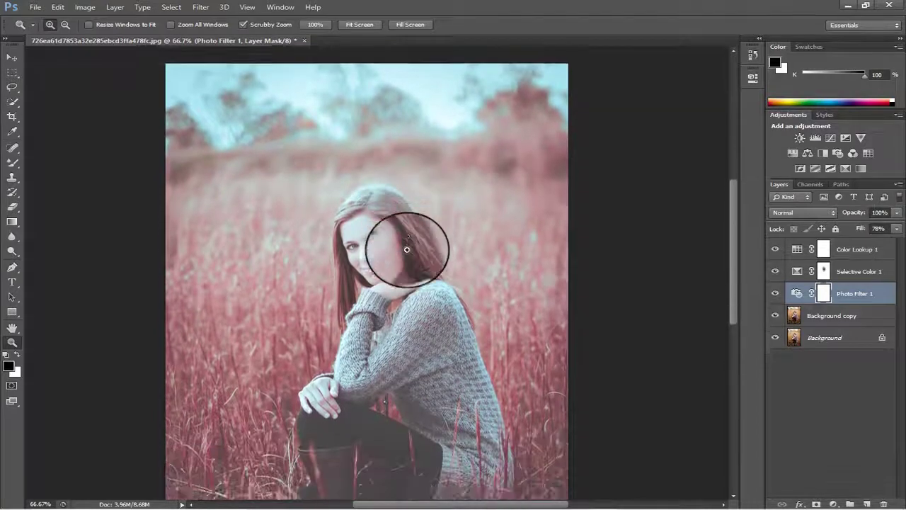
{"action": "scroll", "coordinate": [407, 249], "scroll_direction": "down", "scroll_amount": 3}
{"action": "scroll", "coordinate": [407, 250], "scroll_direction": "up", "scroll_amount": 1}
{"action": "scroll", "coordinate": [408, 250], "scroll_direction": "down", "scroll_amount": 3}
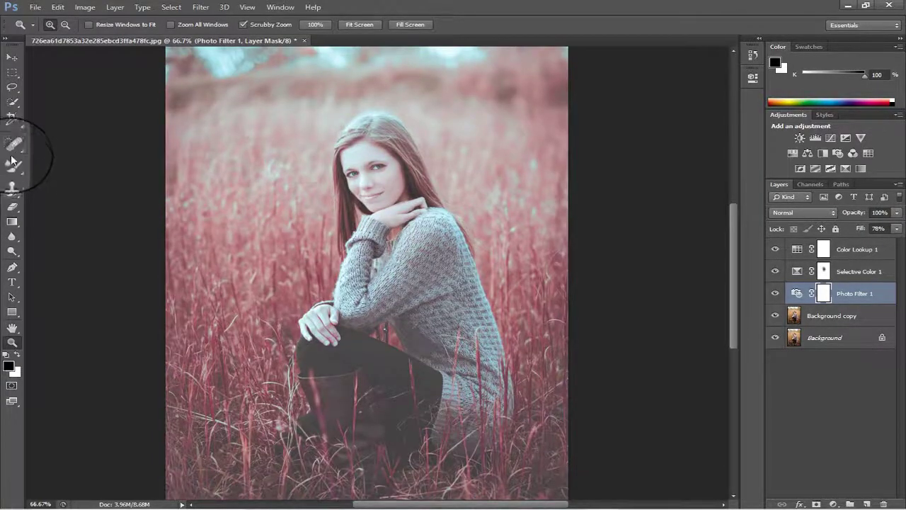
{"action": "right_click", "coordinate": [189, 182]}
{"action": "left_click", "coordinate": [237, 185]}
{"action": "right_click", "coordinate": [383, 113]}
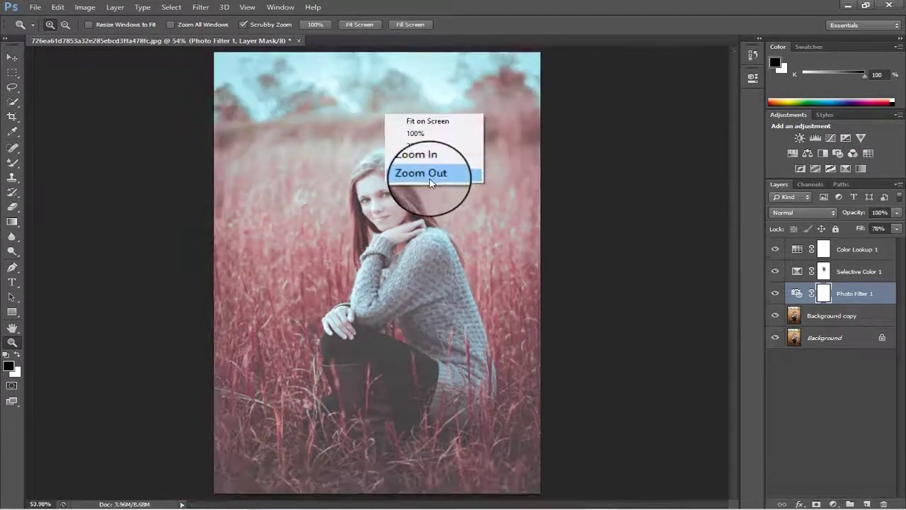
{"action": "left_click", "coordinate": [427, 170]}
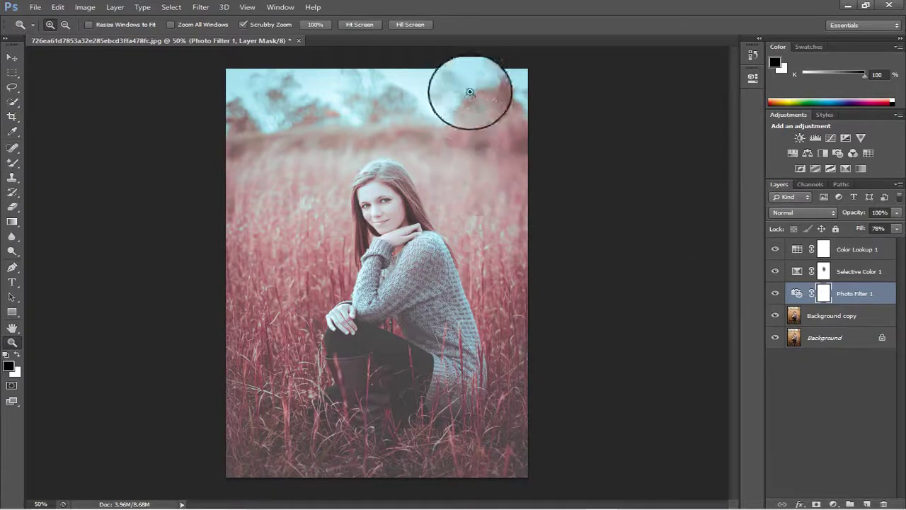
Add a Curves adjustment layer above the Photo Filter and raise the upper part of the RGB curve slightly to brighten the image.
{"action": "left_click", "coordinate": [832, 139]}
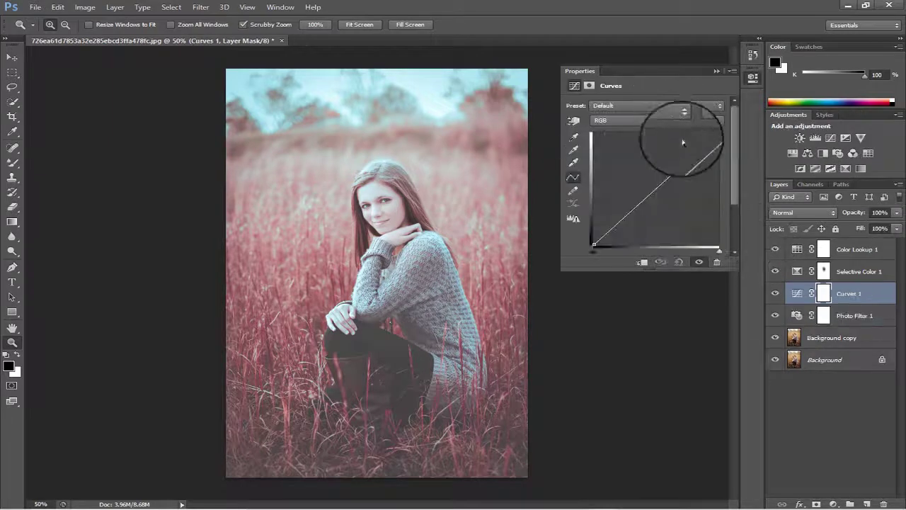
{"action": "left_click_drag", "start_coordinate": [687, 160], "coordinate": [683, 161]}
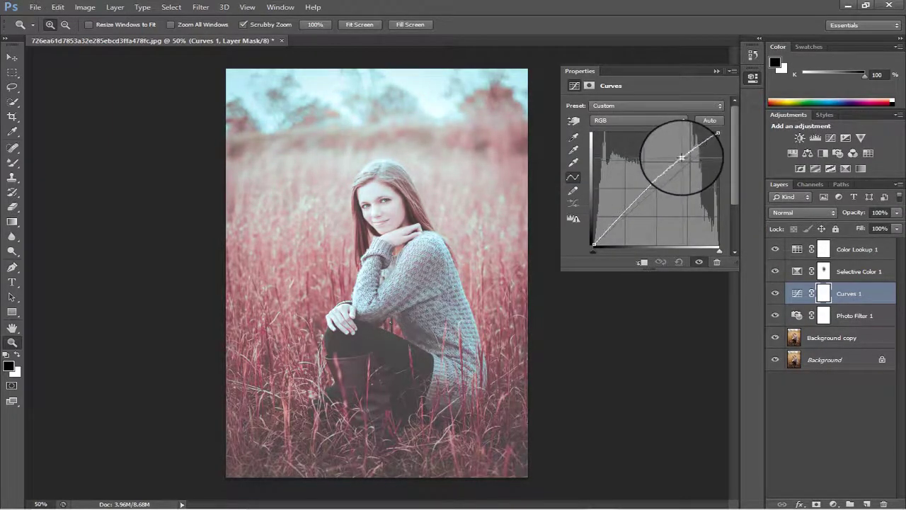
{"action": "left_click", "coordinate": [714, 72]}
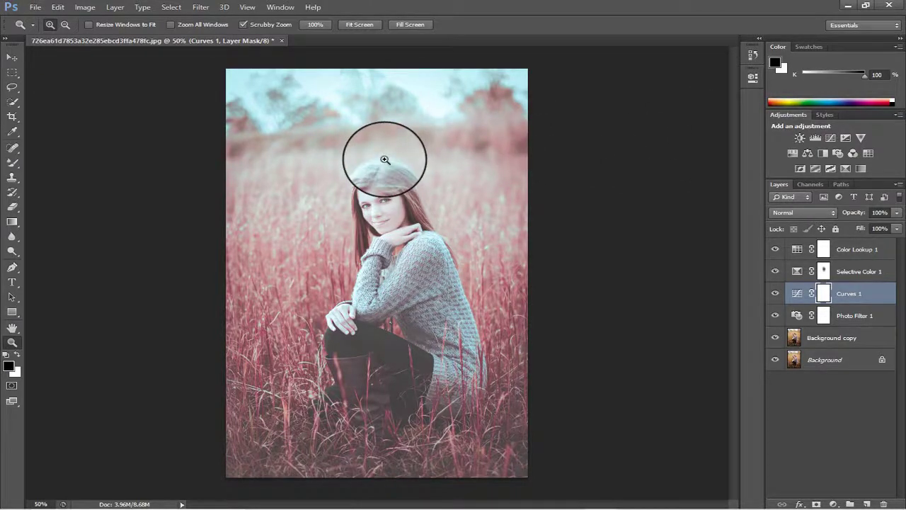
{"action": "key", "text": "ctrl+shift+s"}
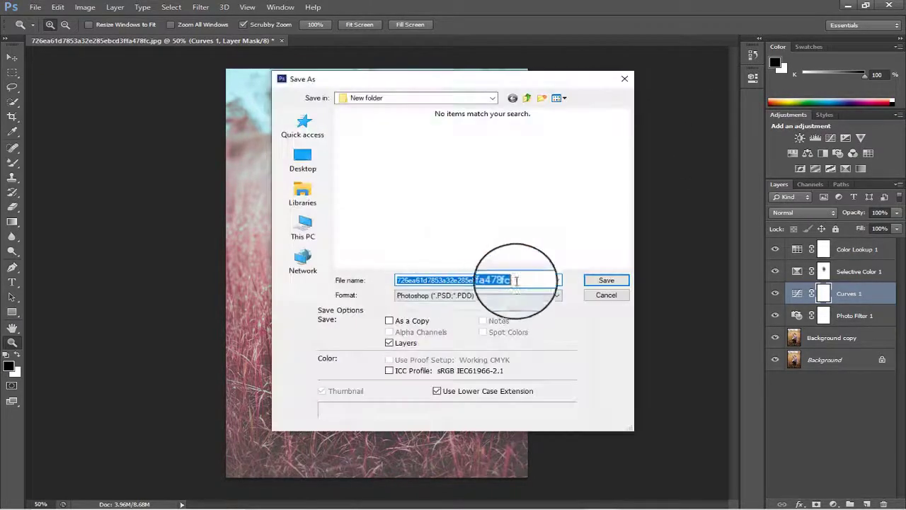
{"action": "type", "text": "3333333"}
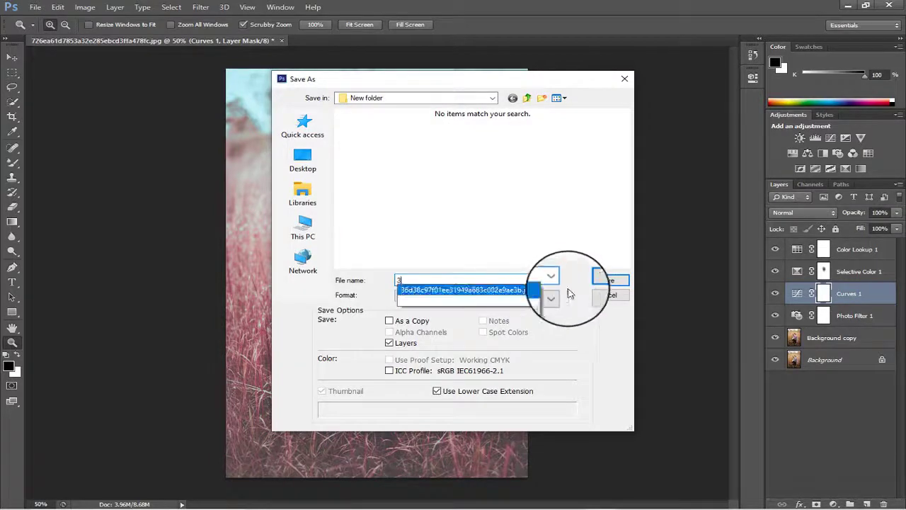
{"action": "left_click", "coordinate": [601, 281]}
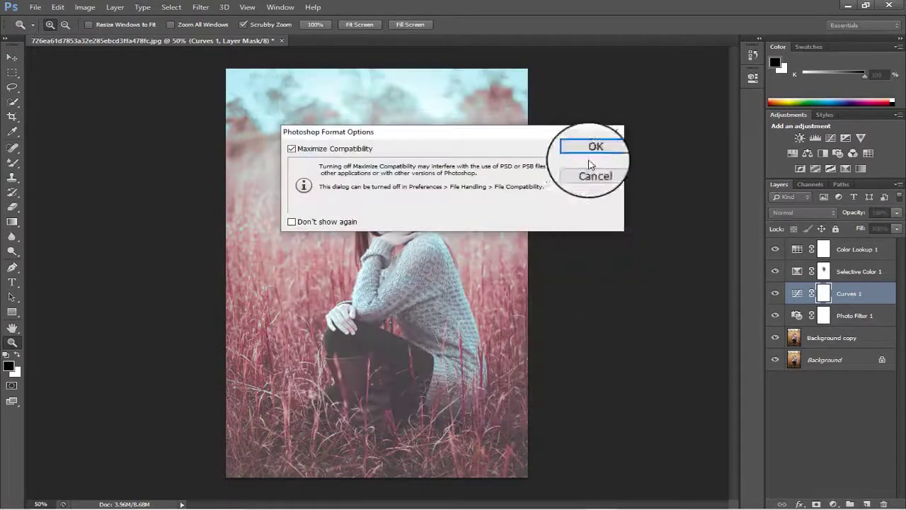
{"action": "left_click", "coordinate": [593, 174]}
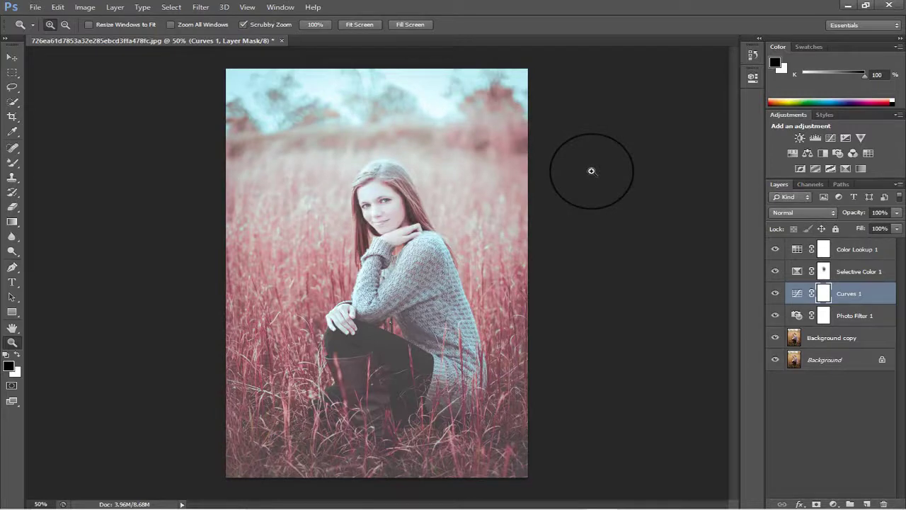
Save a JPEG copy named 3333 in New folder and close the layered document without saving its changes.
{"action": "key", "text": "ctrl+shift+s"}
{"action": "left_click", "coordinate": [479, 295]}
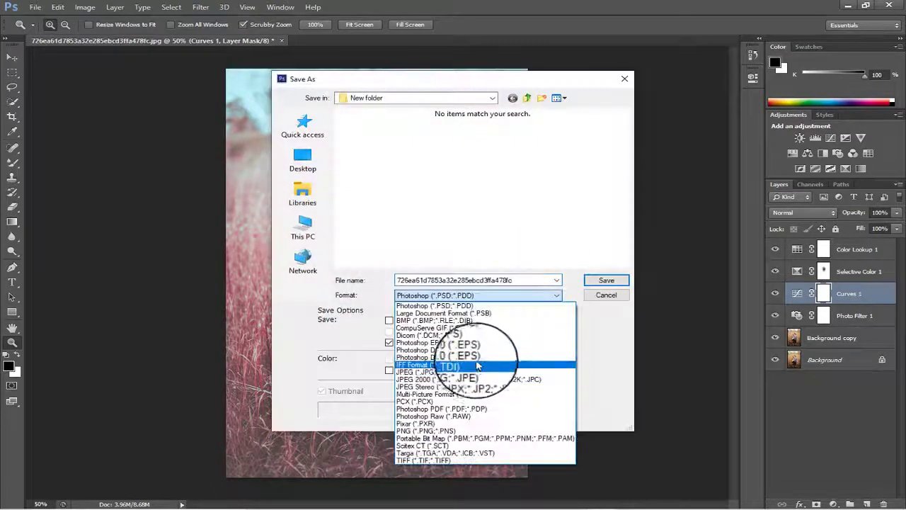
{"action": "left_click", "coordinate": [477, 373]}
{"action": "double_click", "coordinate": [417, 279]}
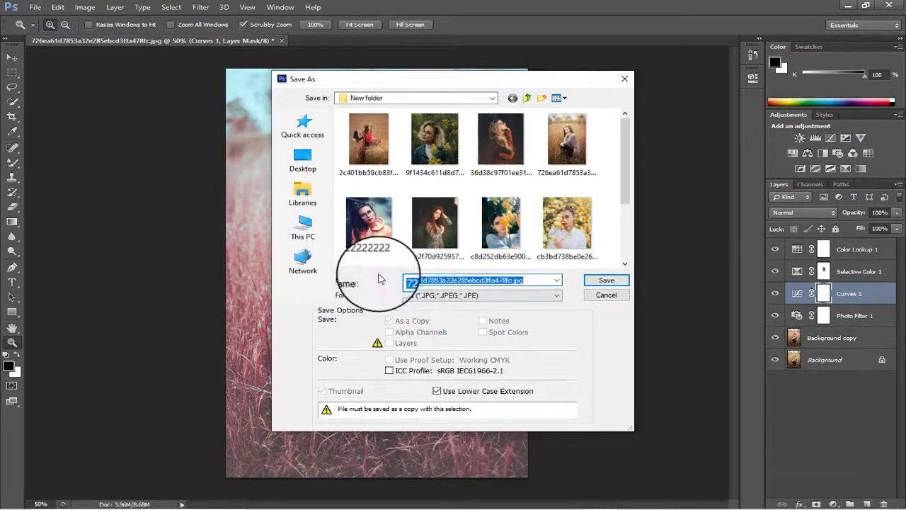
{"action": "type", "text": "3333"}
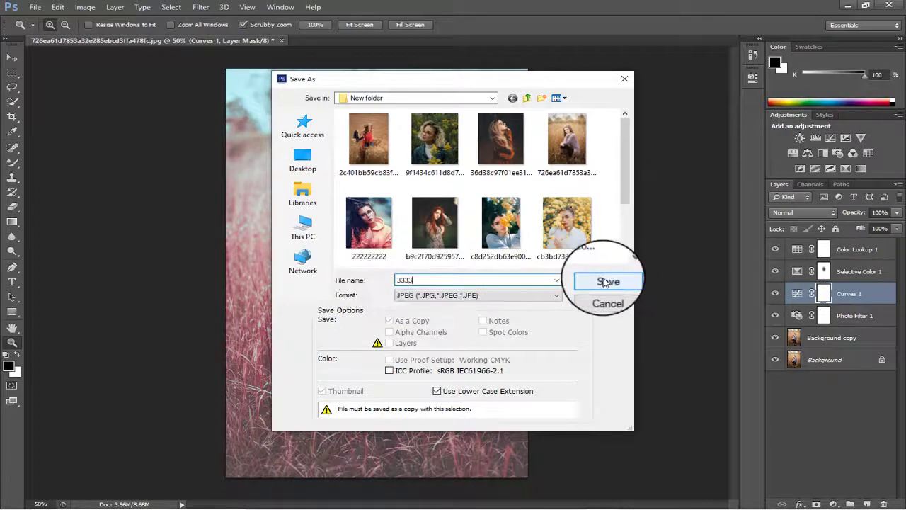
{"action": "left_click", "coordinate": [609, 281]}
{"action": "left_click", "coordinate": [528, 127]}
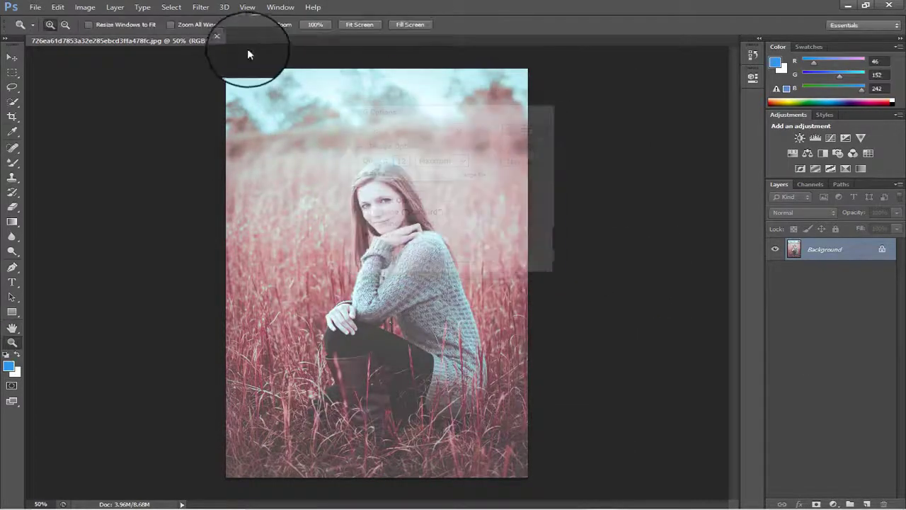
{"action": "left_click", "coordinate": [281, 40]}
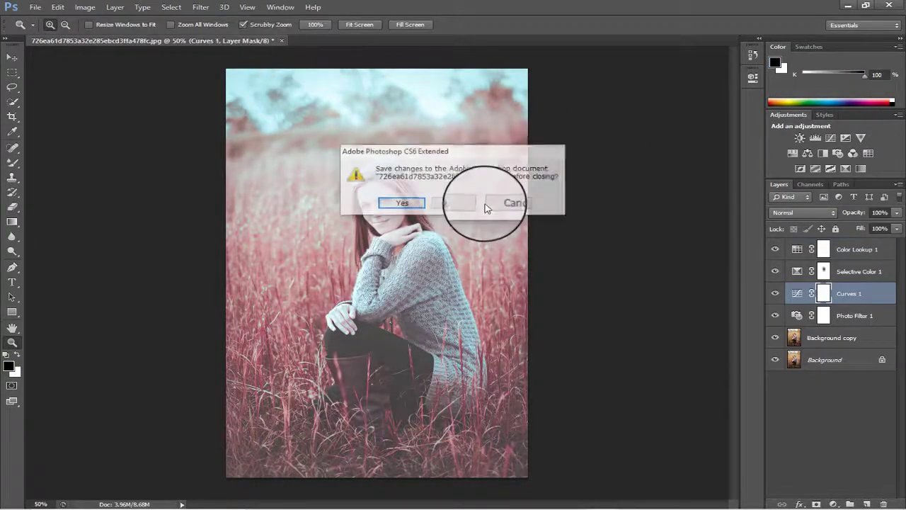
{"action": "left_click", "coordinate": [456, 204]}
Set the Camera Raw preferences to store image settings in the Camera Raw database and automatically open all supported JPEGs and TIFFs.
{"action": "left_click", "coordinate": [58, 7]}
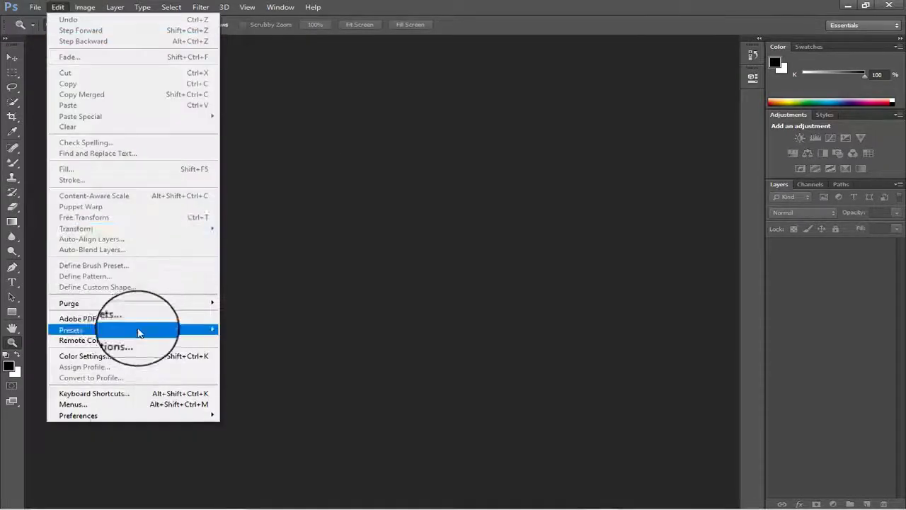
{"action": "mouse_move", "coordinate": [137, 416]}
{"action": "left_click", "coordinate": [304, 418]}
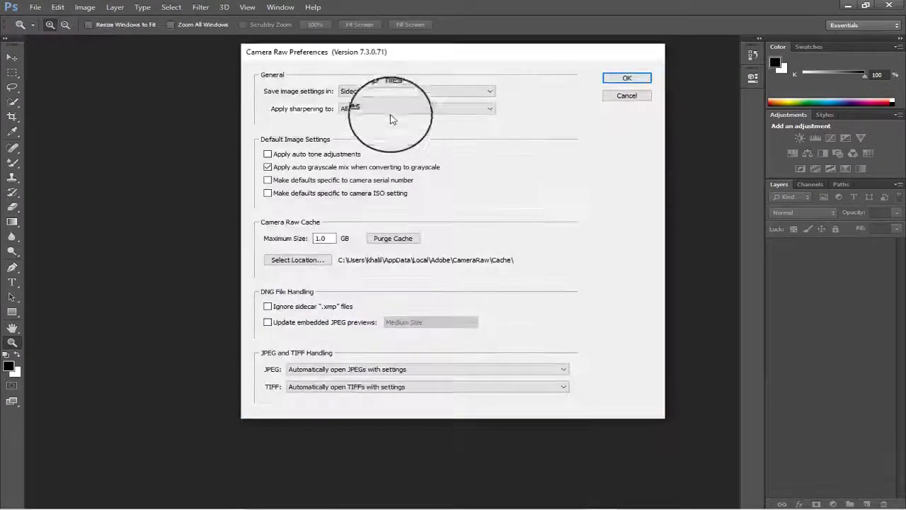
{"action": "left_click", "coordinate": [396, 91]}
{"action": "left_click", "coordinate": [396, 103]}
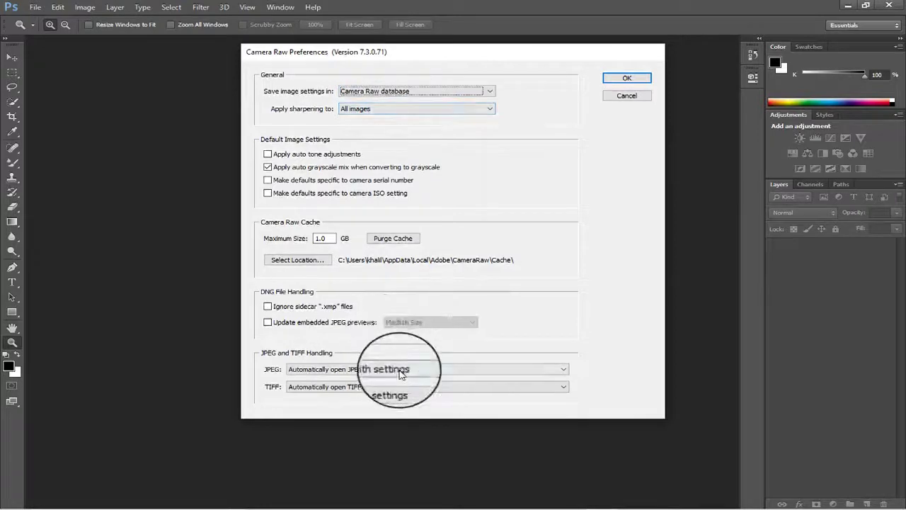
{"action": "left_click", "coordinate": [400, 369]}
{"action": "left_click", "coordinate": [393, 395]}
{"action": "left_click", "coordinate": [397, 386]}
{"action": "left_click", "coordinate": [398, 412]}
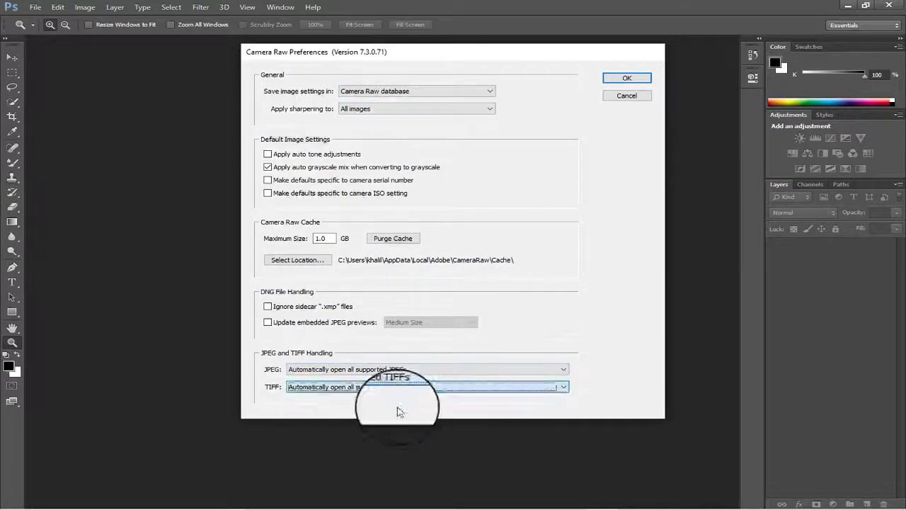
{"action": "left_click", "coordinate": [627, 78]}
Open the image 3333.jpg from New folder in Camera Raw.
{"action": "left_click", "coordinate": [36, 8]}
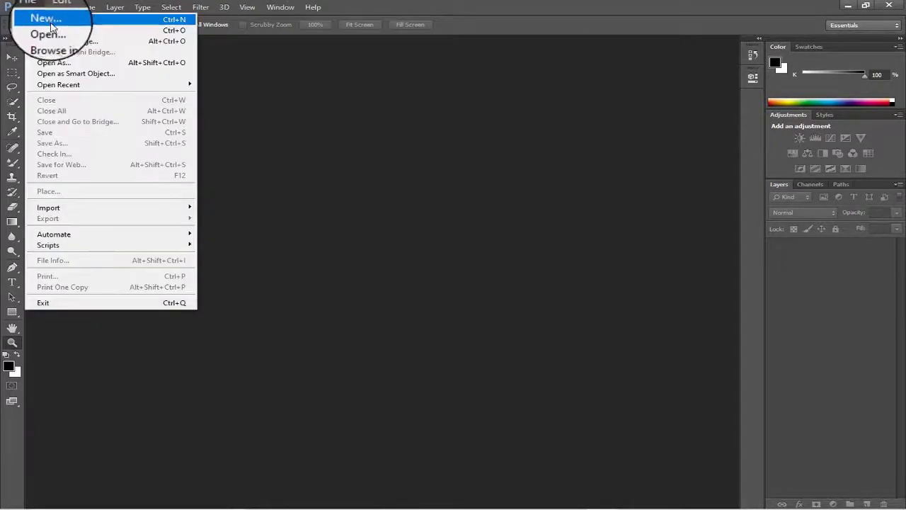
{"action": "left_click", "coordinate": [51, 28]}
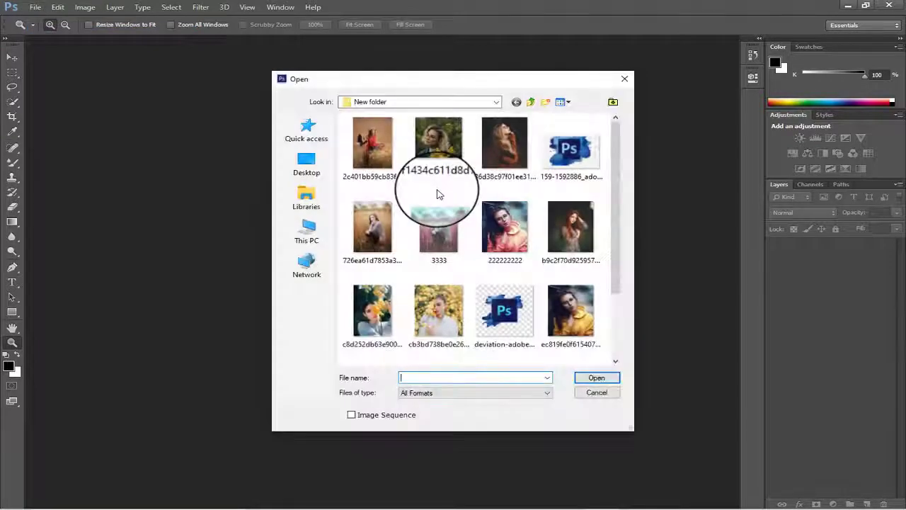
{"action": "type", "text": "3"}
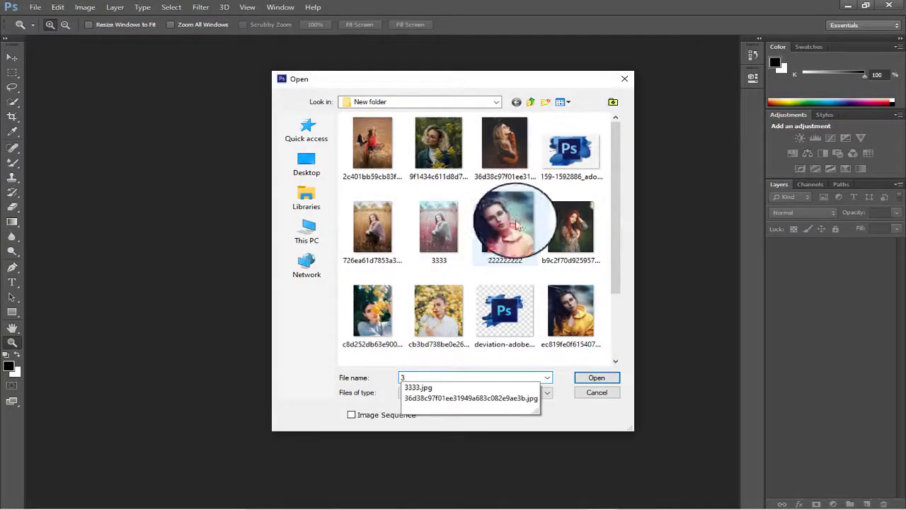
{"action": "double_click", "coordinate": [446, 225]}
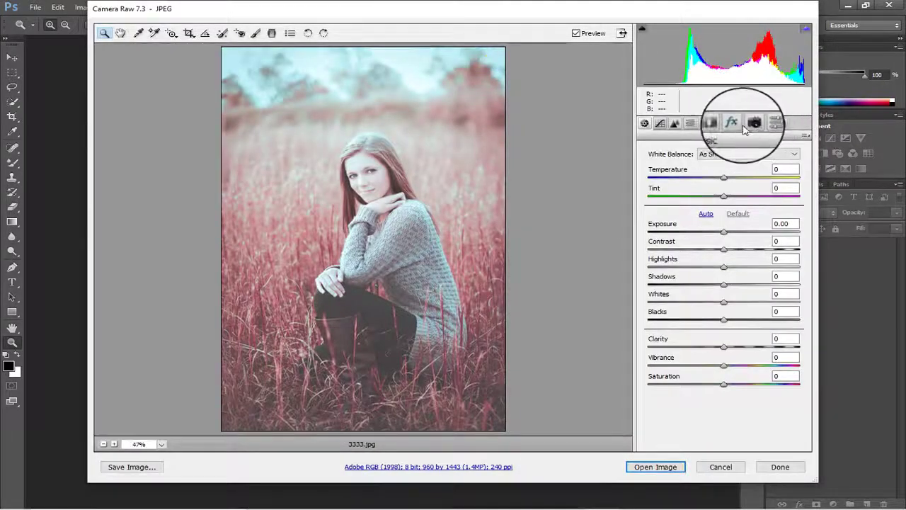
Darken the image edges with a post-crop vignette of amount -32 and raise its midpoint slightly.
{"action": "left_click", "coordinate": [751, 125]}
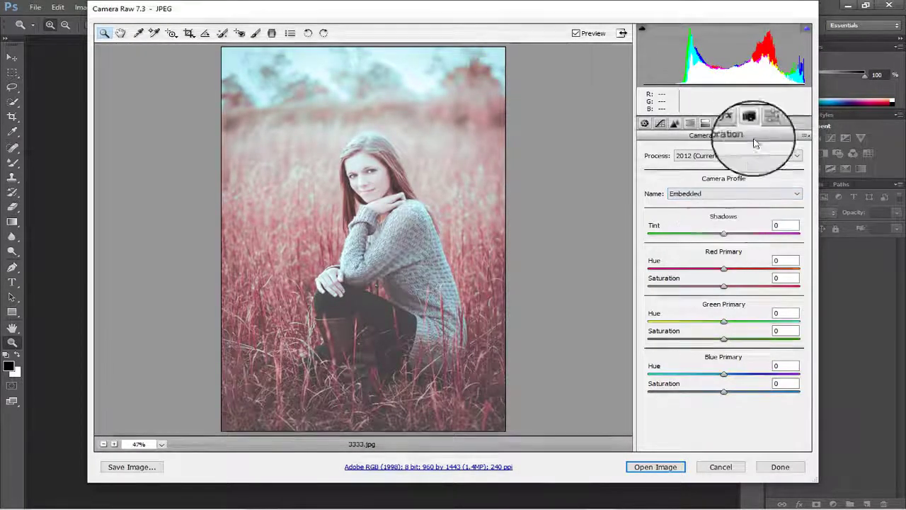
{"action": "left_click", "coordinate": [737, 124]}
{"action": "left_click_drag", "start_coordinate": [723, 269], "coordinate": [698, 271]}
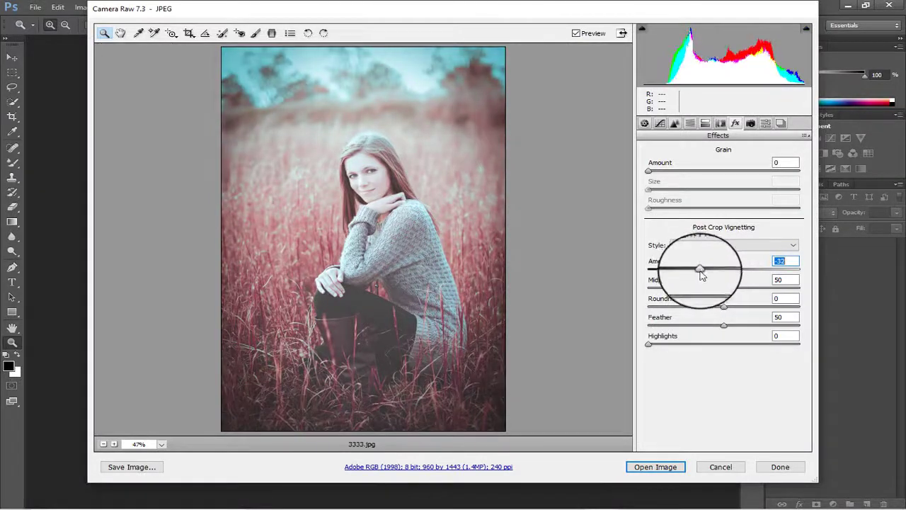
{"action": "left_click_drag", "start_coordinate": [712, 291], "coordinate": [736, 297]}
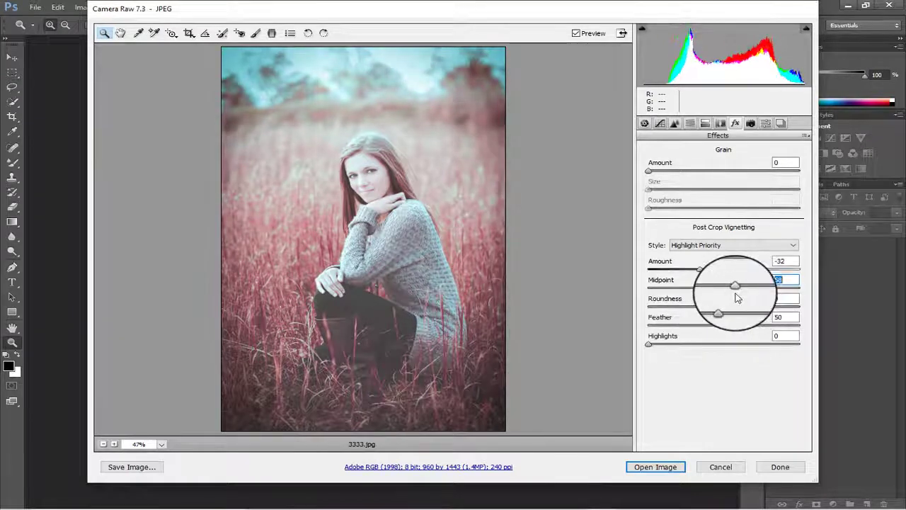
Set the Blue Primary hue to -18 and saturation to +26 in the camera calibration.
{"action": "left_click", "coordinate": [720, 124]}
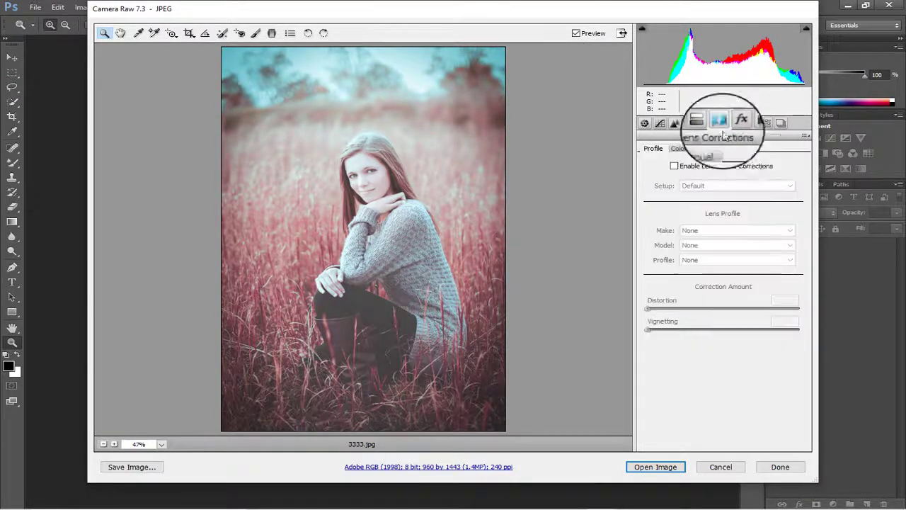
{"action": "left_click", "coordinate": [736, 124]}
{"action": "left_click", "coordinate": [751, 123]}
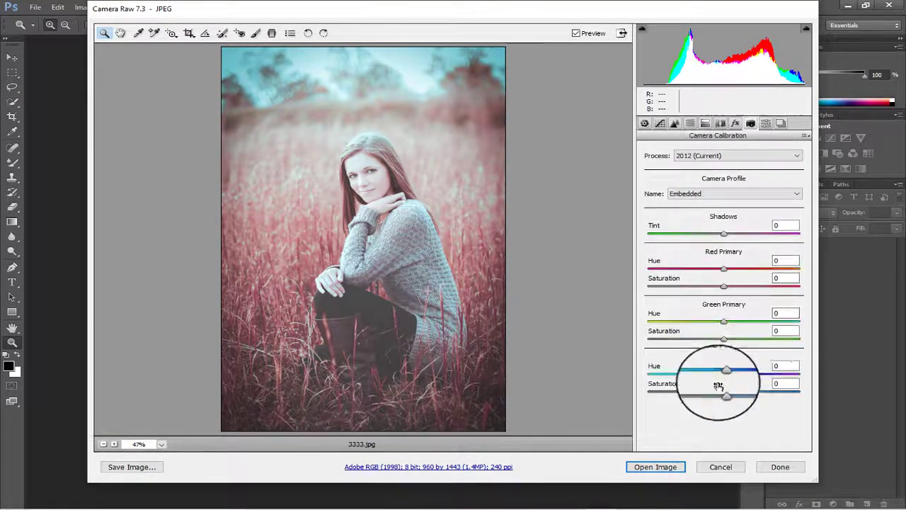
{"action": "left_click_drag", "start_coordinate": [757, 376], "coordinate": [675, 374]}
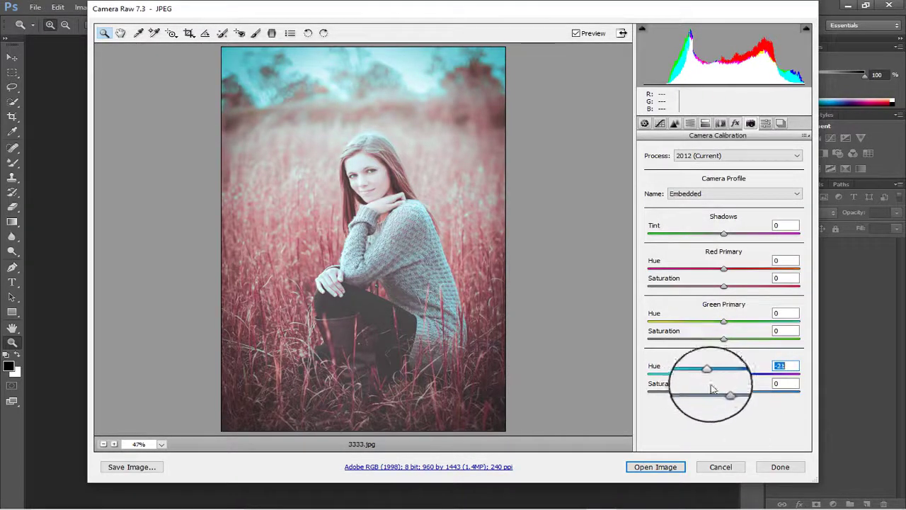
{"action": "left_click_drag", "start_coordinate": [723, 392], "coordinate": [750, 394]}
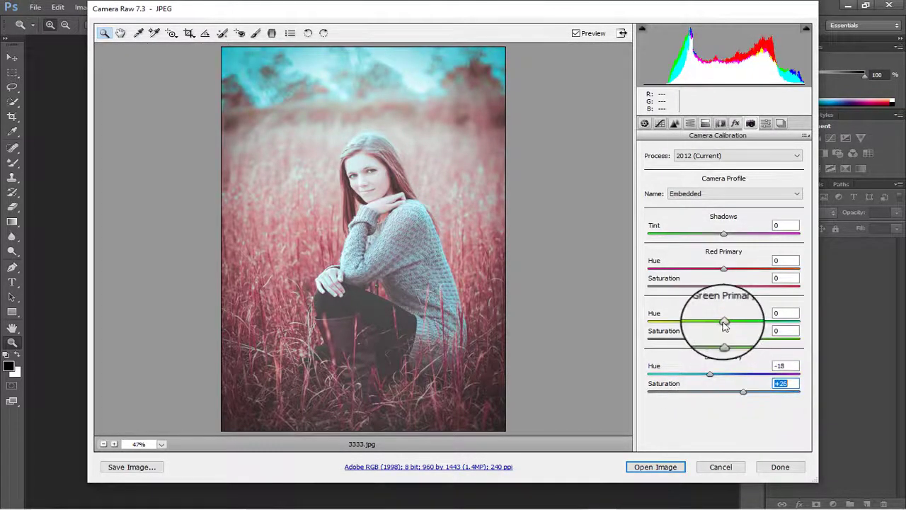
Set Green Primary hue to +11 and saturation to +13, Red Primary hue to -8 and saturation to +15, and open the image in Photoshop.
{"action": "left_click_drag", "start_coordinate": [727, 318], "coordinate": [729, 342]}
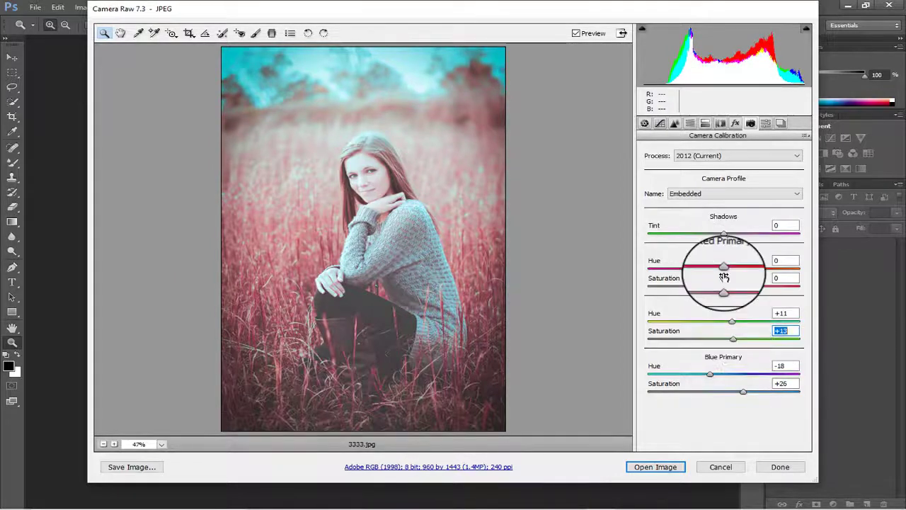
{"action": "mouse_move", "coordinate": [723, 269]}
{"action": "left_mouse_down"}
{"action": "mouse_move", "coordinate": [684, 276]}
{"action": "mouse_move", "coordinate": [733, 276]}
{"action": "mouse_move", "coordinate": [711, 277]}
{"action": "left_mouse_up"}
{"action": "mouse_move", "coordinate": [723, 286]}
{"action": "left_mouse_down"}
{"action": "mouse_move", "coordinate": [761, 285]}
{"action": "mouse_move", "coordinate": [731, 292]}
{"action": "left_mouse_up"}
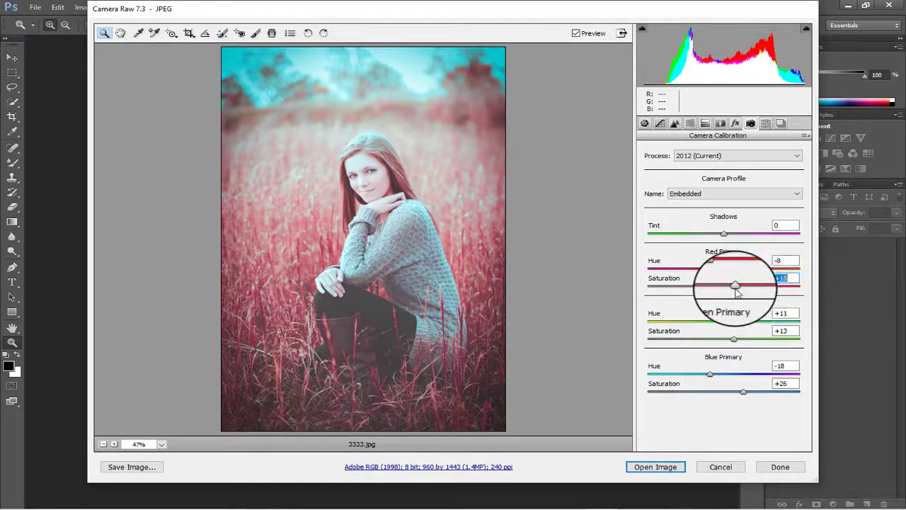
{"action": "left_click", "coordinate": [662, 467]}
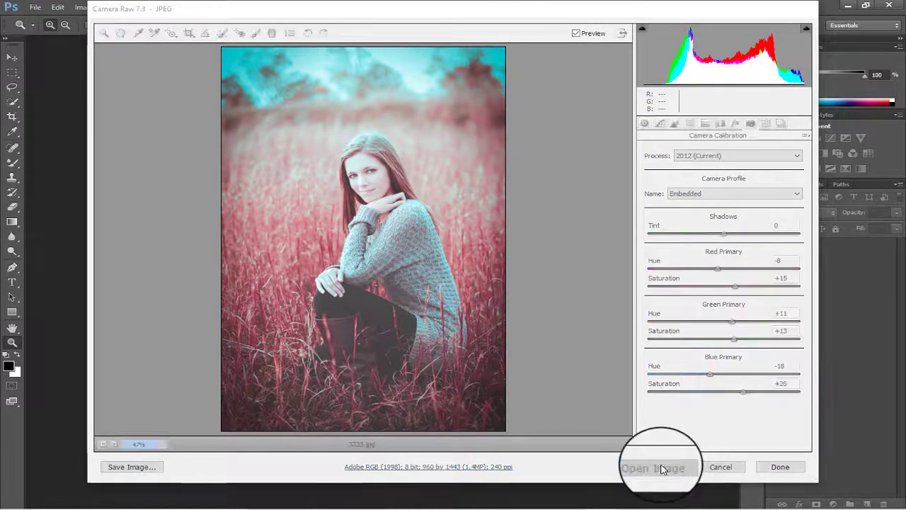
{"action": "left_click", "coordinate": [482, 252]}
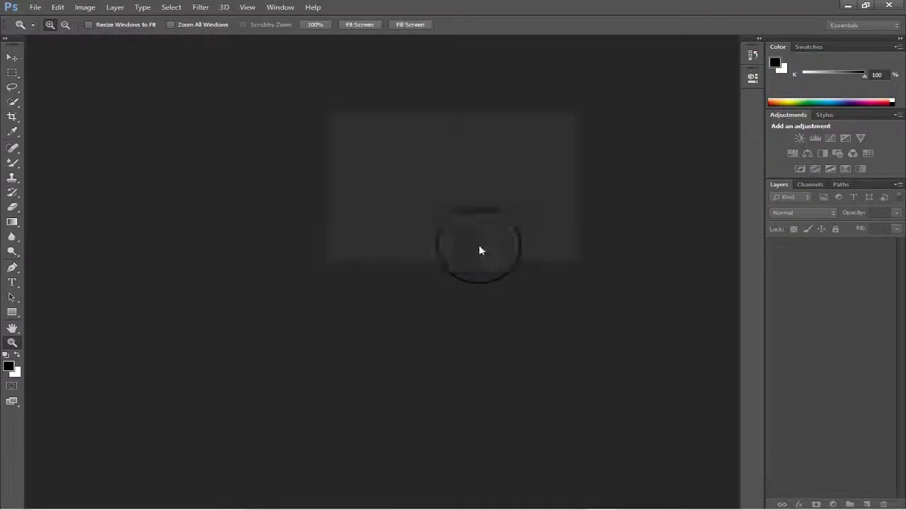
Draw a rectangular marquee just inside the image edges and invert the selection to leave a thin frame selected.
{"action": "right_click", "coordinate": [364, 153]}
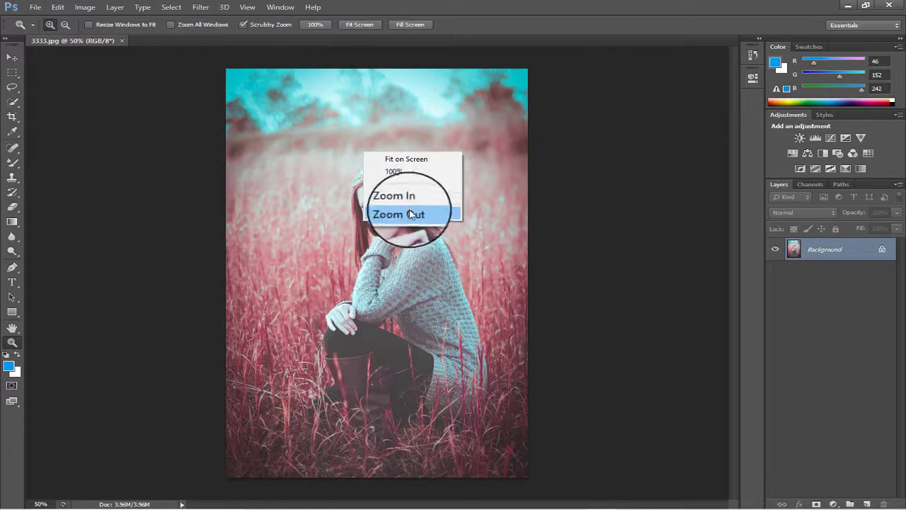
{"action": "left_click", "coordinate": [12, 72]}
{"action": "left_click", "coordinate": [12, 72]}
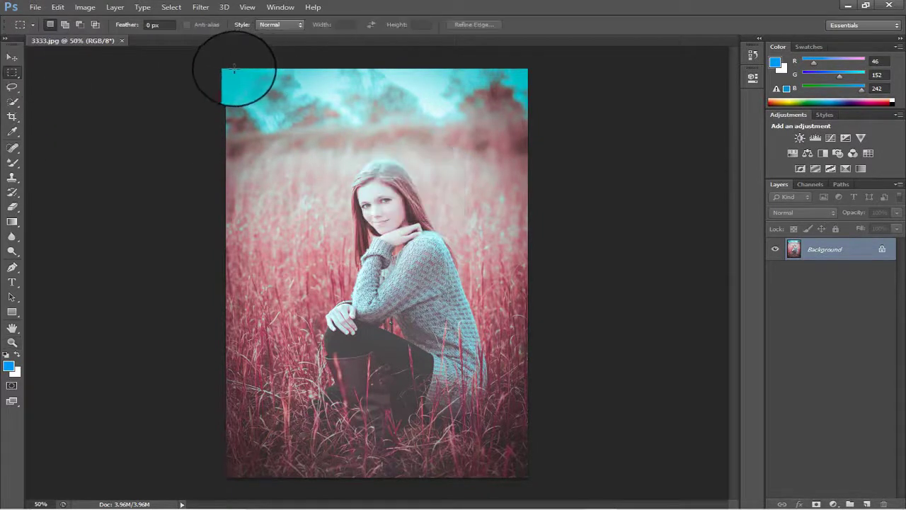
{"action": "left_click_drag", "start_coordinate": [228, 71], "coordinate": [524, 473]}
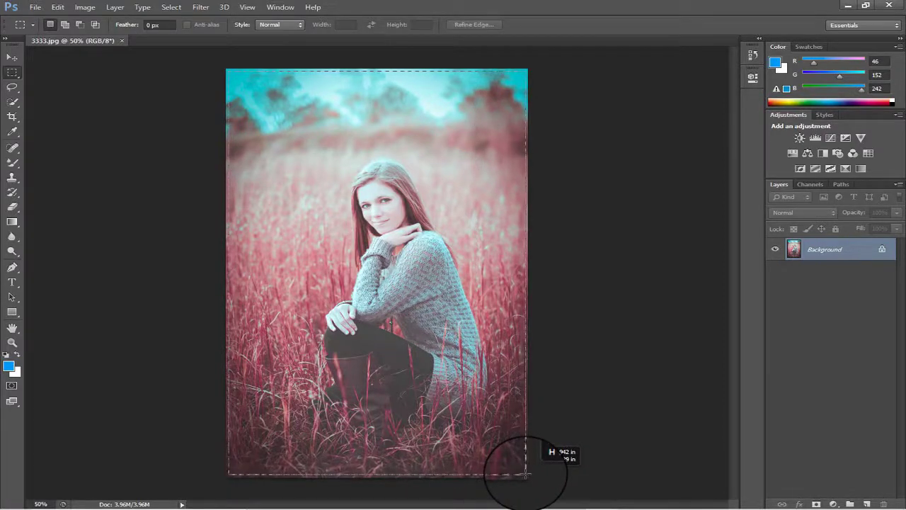
{"action": "left_click_drag", "start_coordinate": [524, 469], "coordinate": [527, 474]}
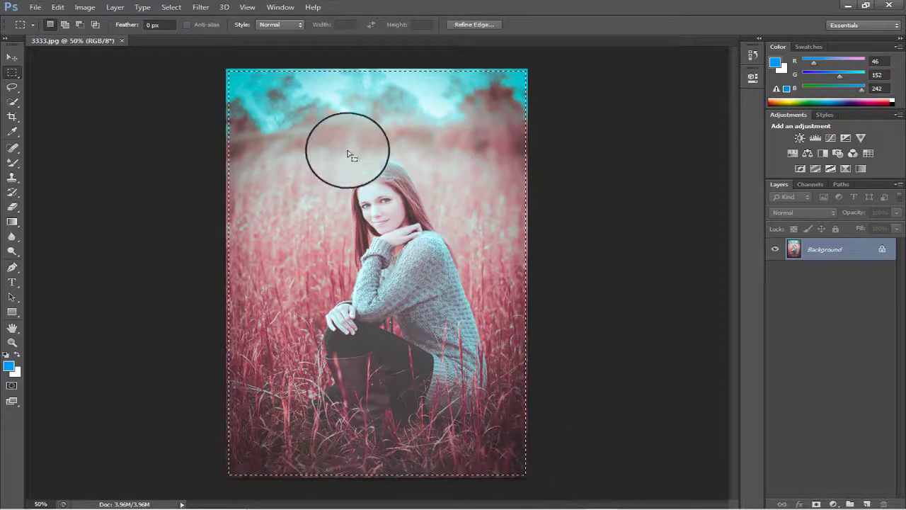
{"action": "right_click", "coordinate": [349, 145]}
{"action": "left_click", "coordinate": [385, 170]}
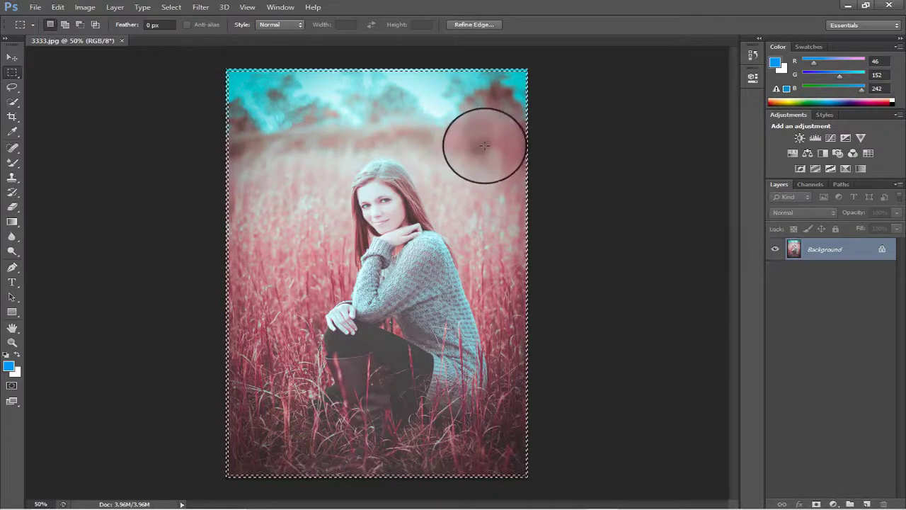
Fill the selected frame with Black in Normal mode at 100% opacity and deselect it.
{"action": "key", "text": "shift+F5"}
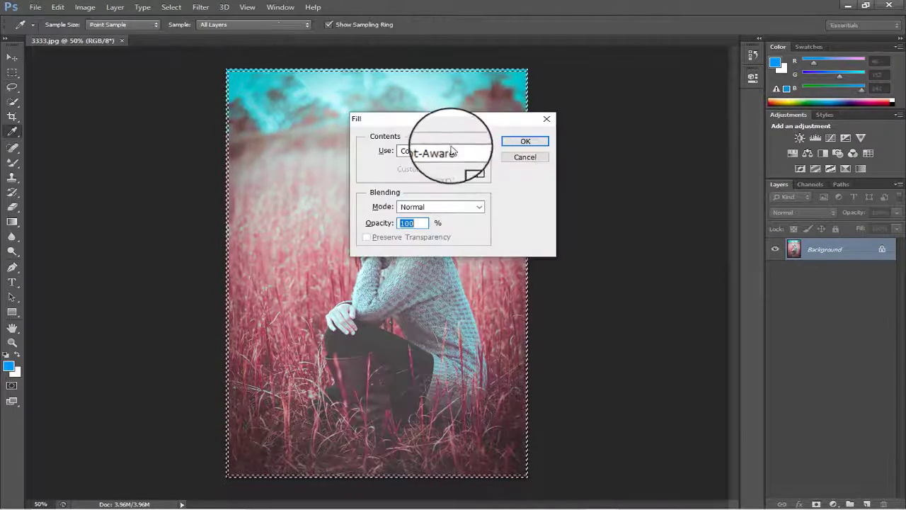
{"action": "left_click", "coordinate": [478, 149]}
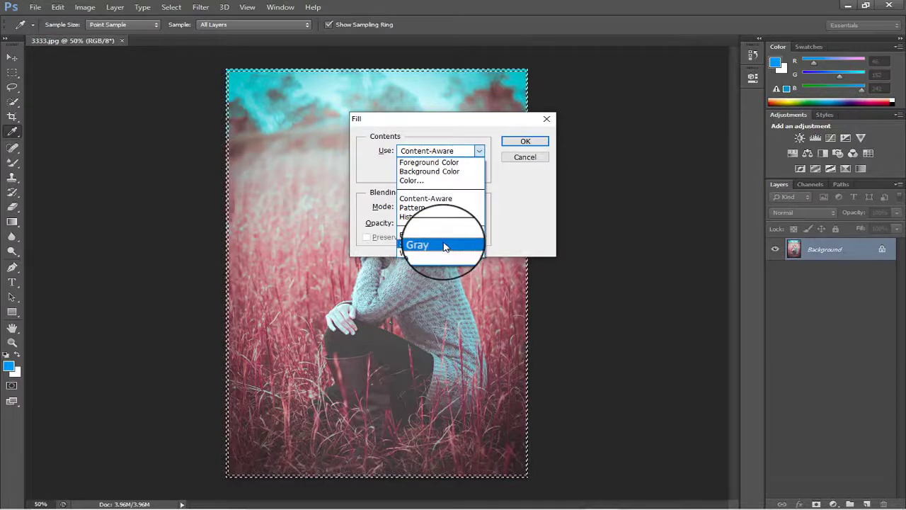
{"action": "left_click", "coordinate": [418, 235]}
{"action": "left_click", "coordinate": [525, 141]}
{"action": "right_click", "coordinate": [427, 105]}
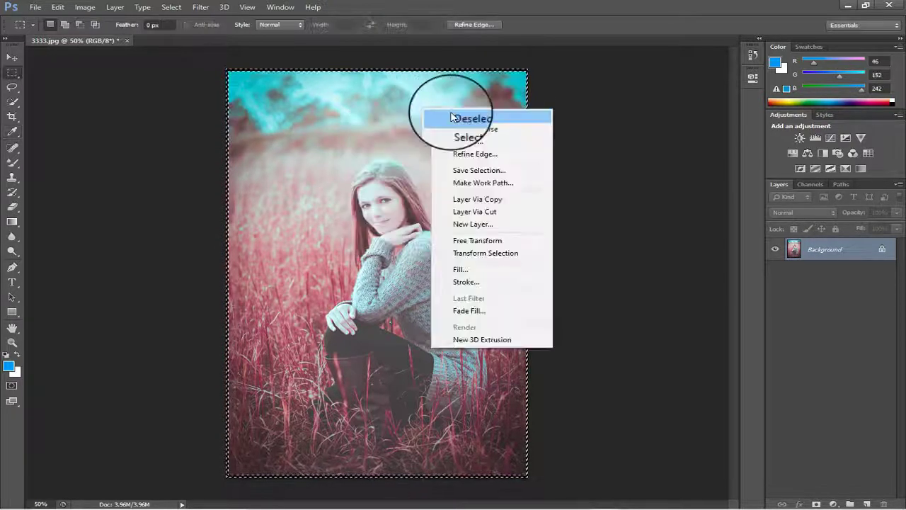
{"action": "left_click", "coordinate": [464, 114]}
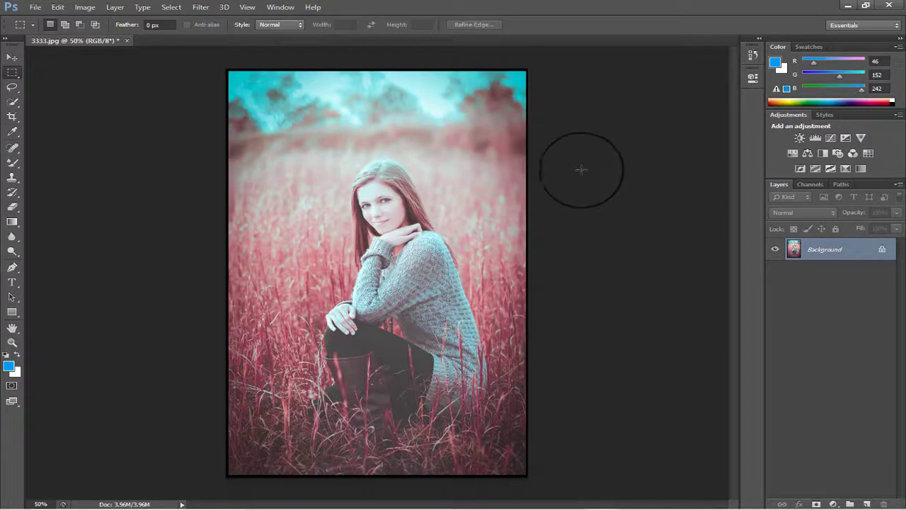